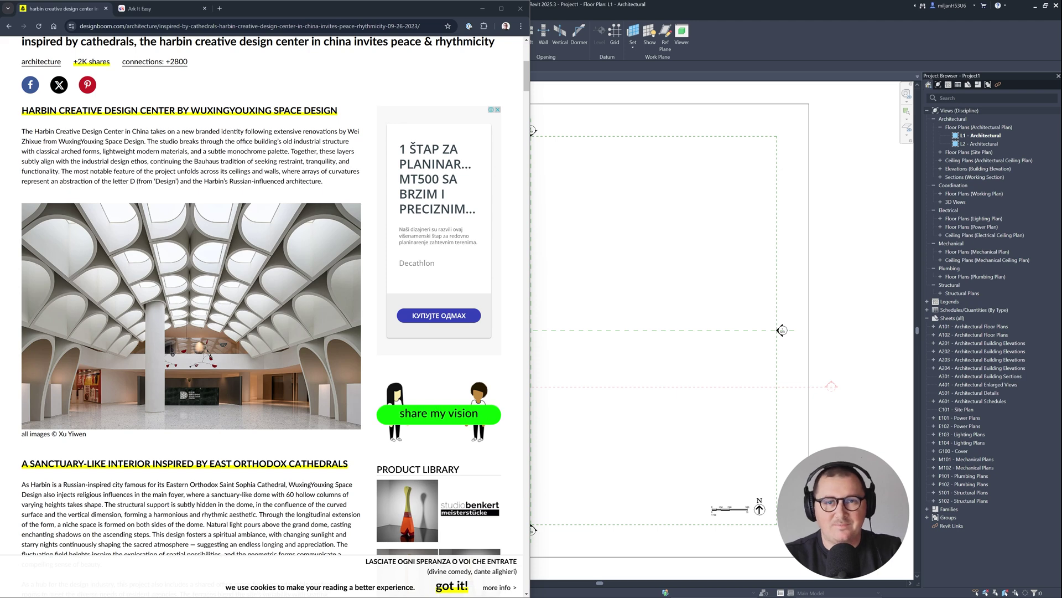
Step: Open the Modeling house in 1 hour lesson, then frame a Lightshot capture around the vaulted-ceiling photo
left_click(150, 9)
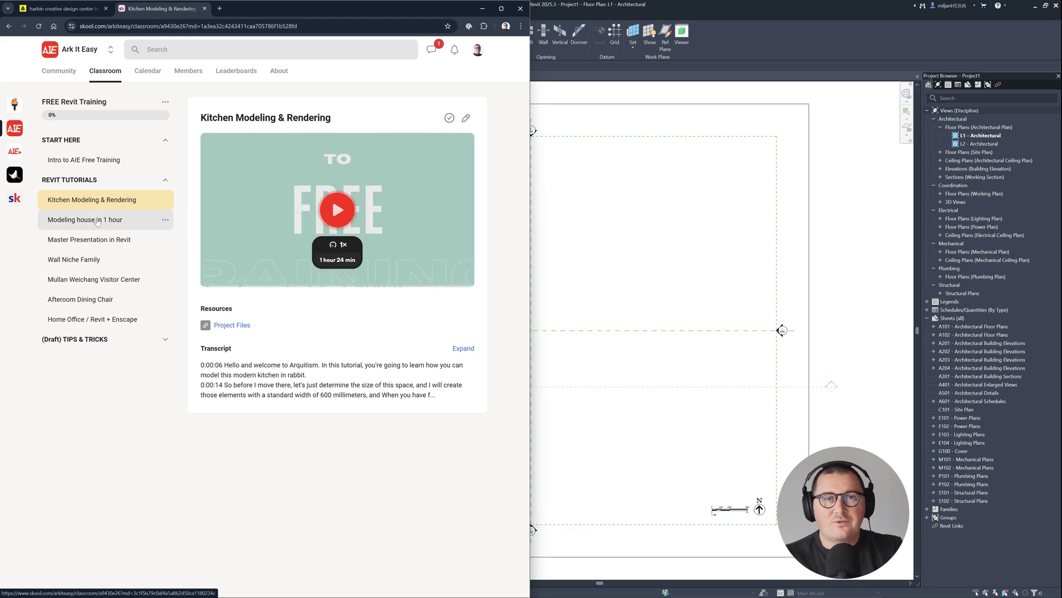
left_click(97, 220)
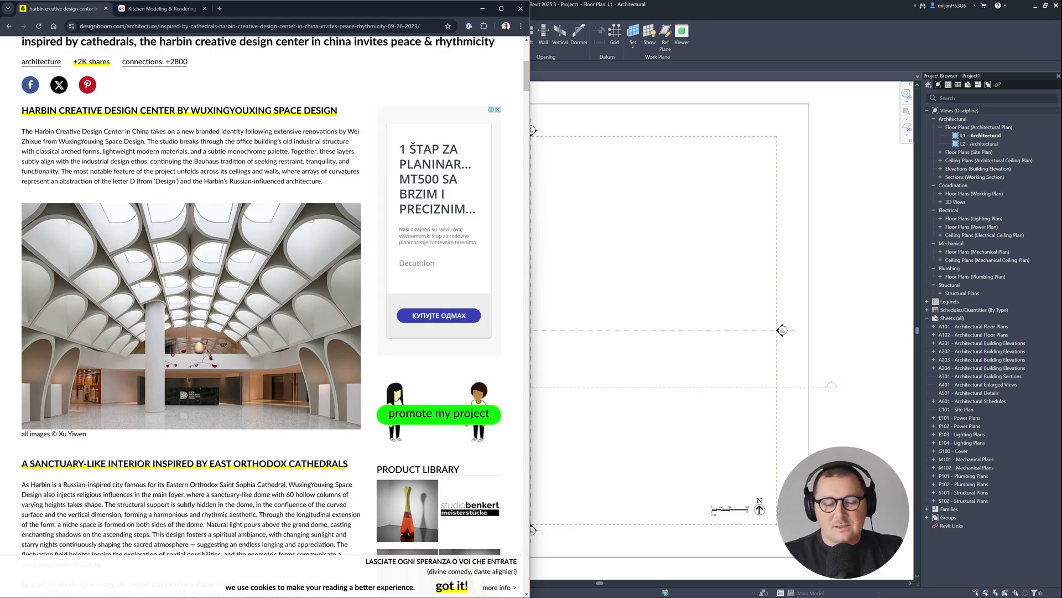
key("Print")
left_click_drag(9, 189, 371, 442)
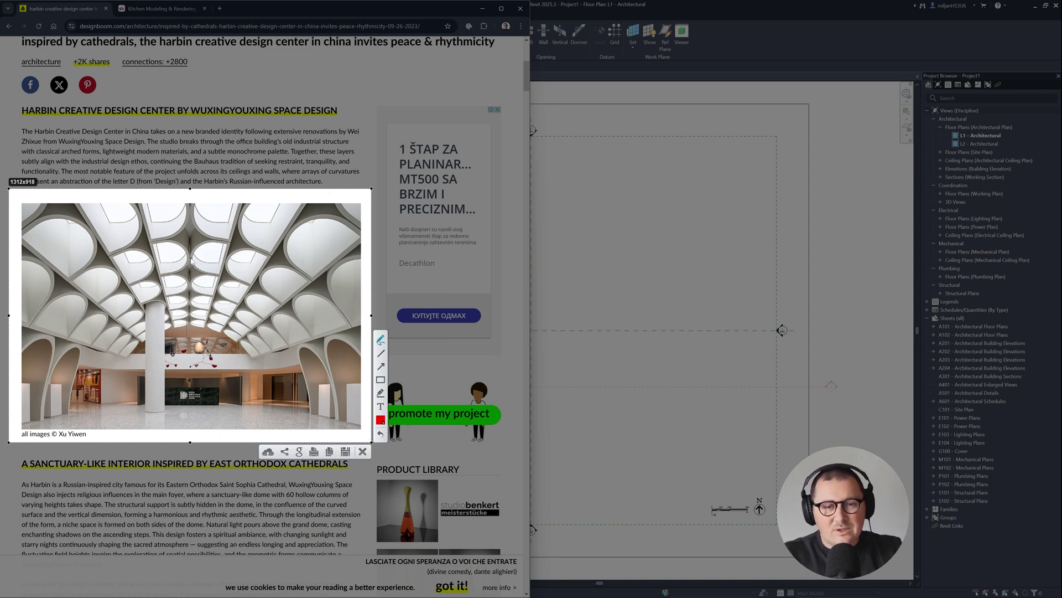
Step: Draw red dimension strokes over one ceiling vault in the screenshot, then close the capture
mouse_move(191, 258)
left_mouse_down()
mouse_move(229, 261)
mouse_move(203, 256)
left_mouse_up()
left_click_drag(201, 256, 230, 246)
mouse_move(229, 245)
left_mouse_down()
mouse_move(225, 277)
mouse_move(250, 273)
mouse_move(225, 275)
mouse_move(219, 244)
left_mouse_up()
left_click(223, 243)
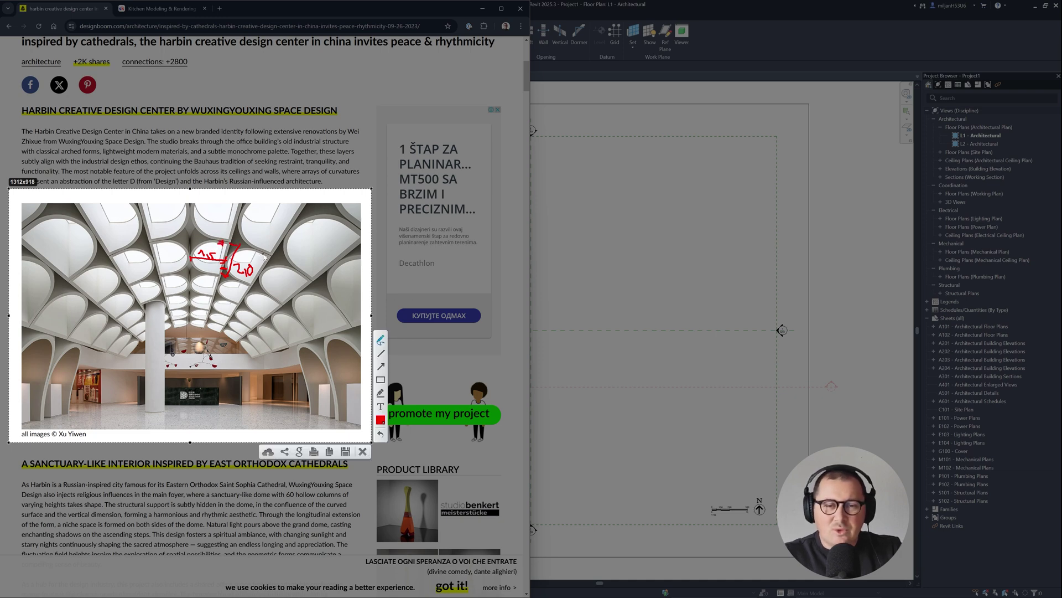
left_click_drag(264, 256, 289, 234)
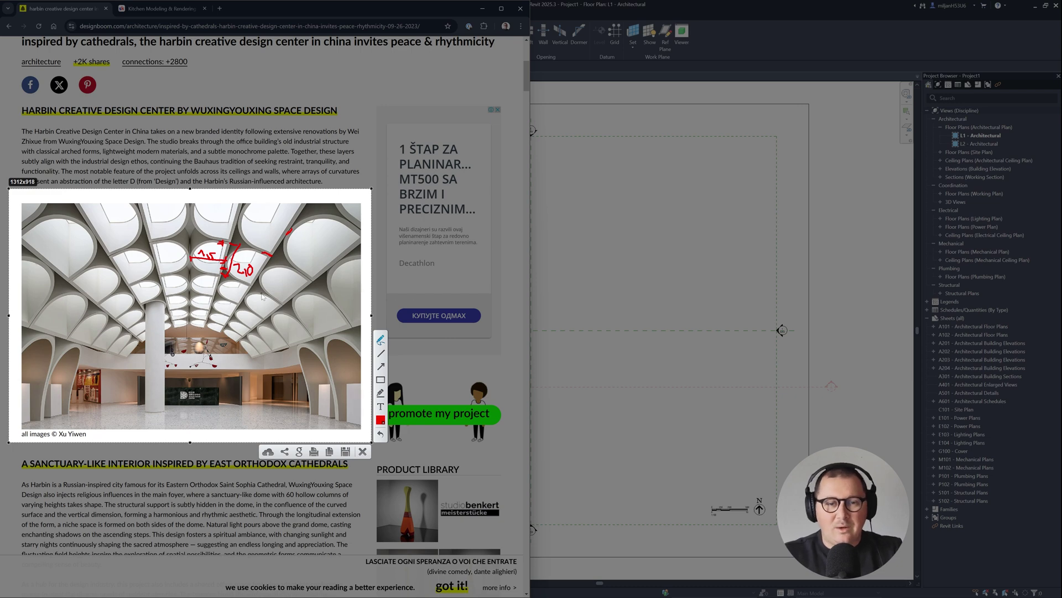
left_click(363, 452)
Step: Create a Model In-Place component in the Walls category, keeping the name Walls 1
left_click(706, 68)
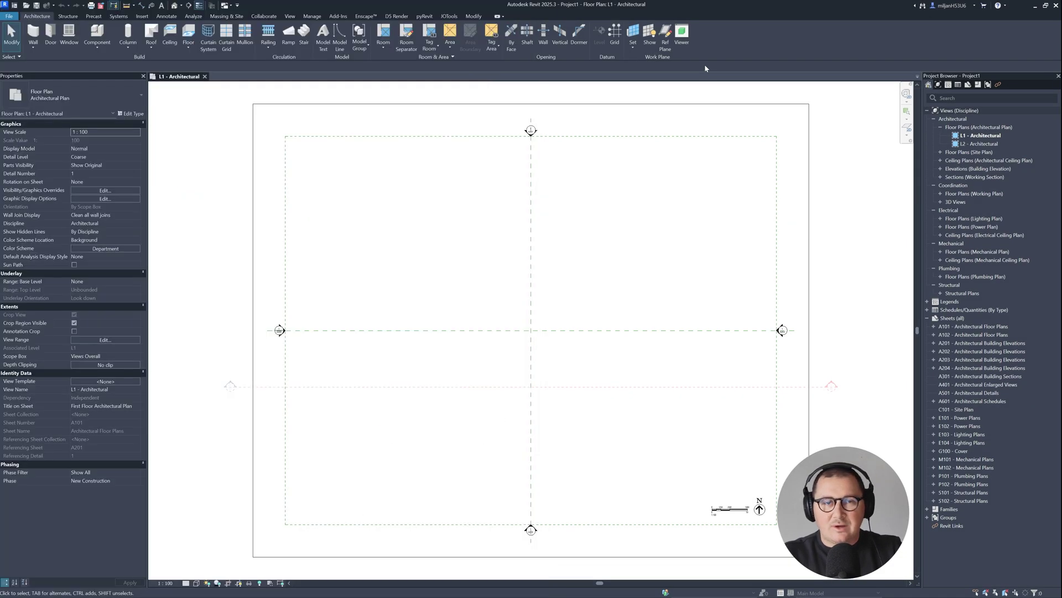
left_click(98, 48)
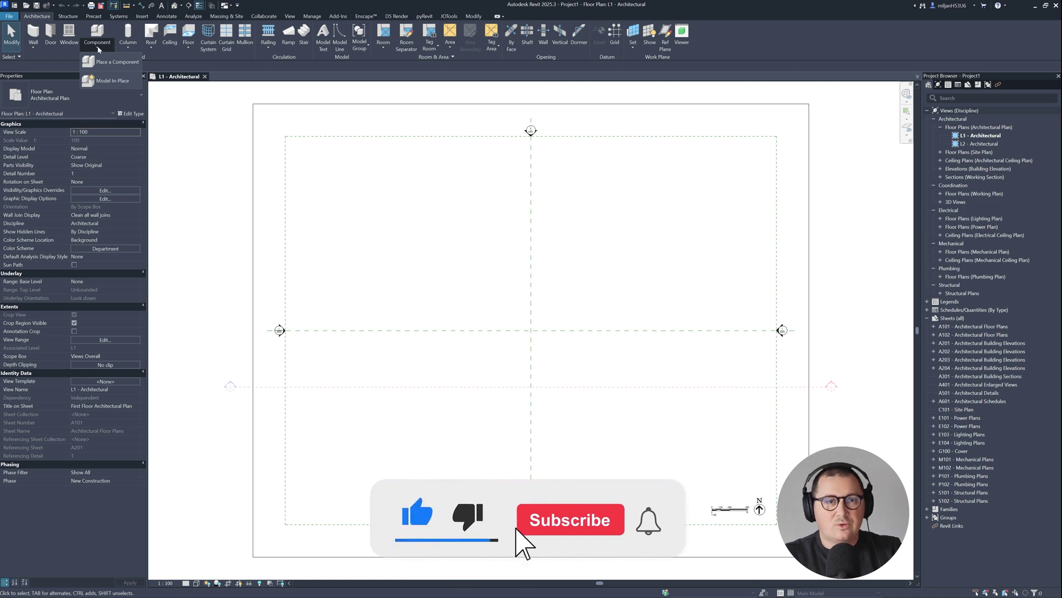
left_click(108, 82)
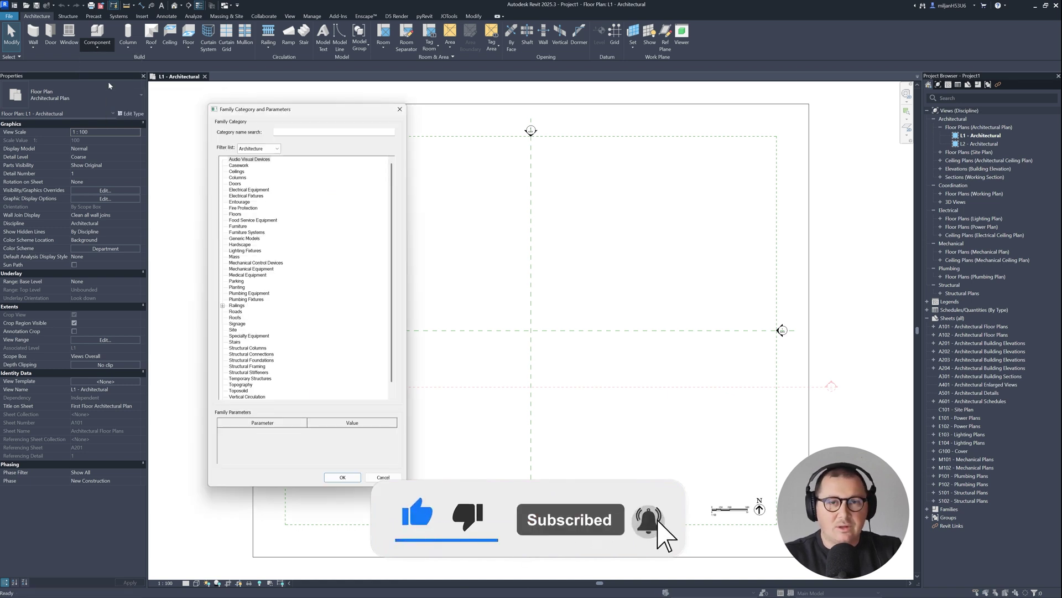
scroll(371, 345, "down", 1)
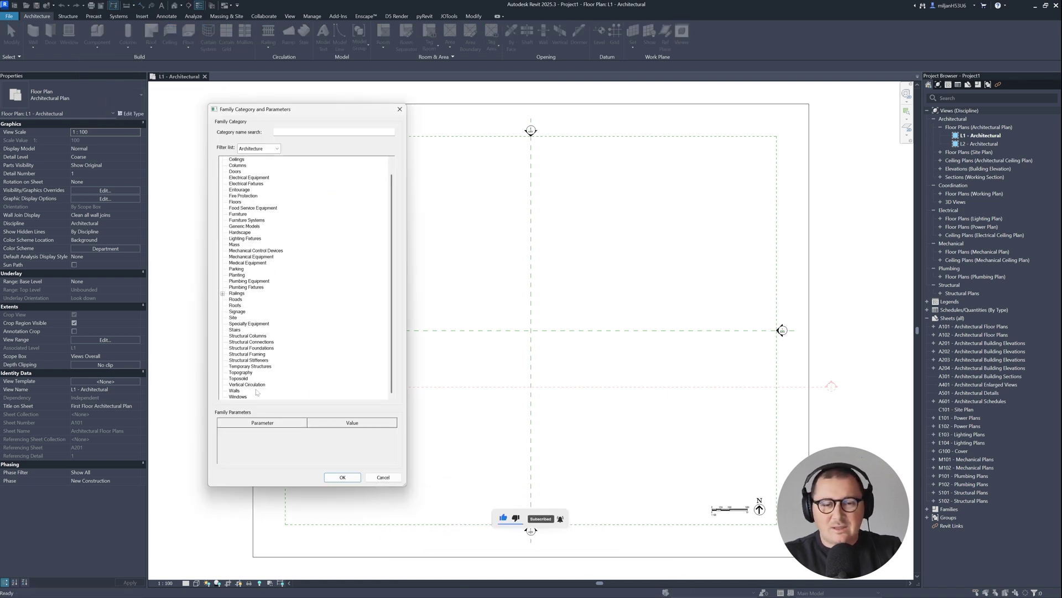
left_click(235, 391)
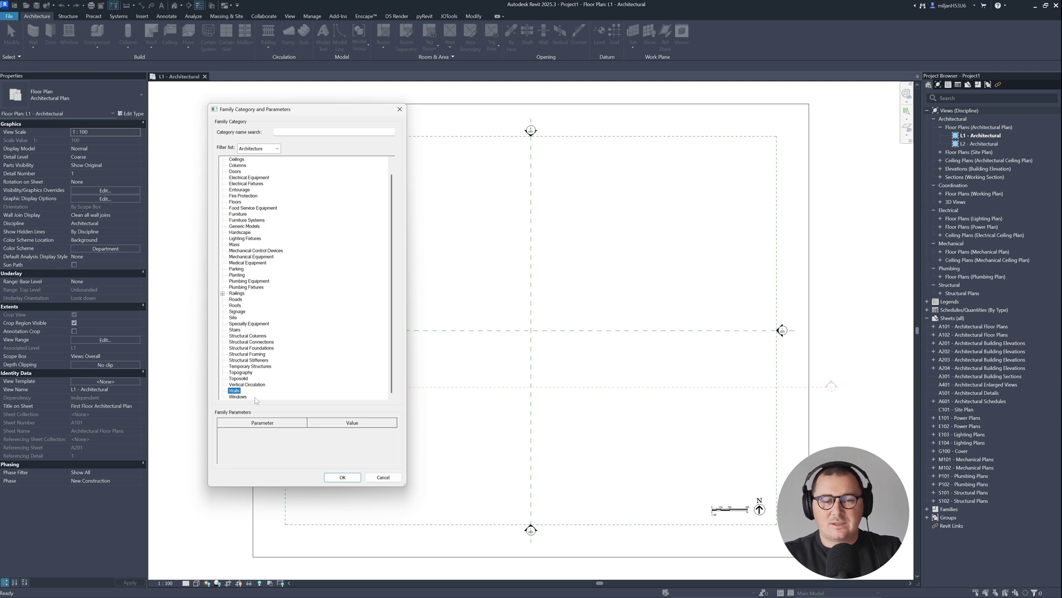
left_click(334, 477)
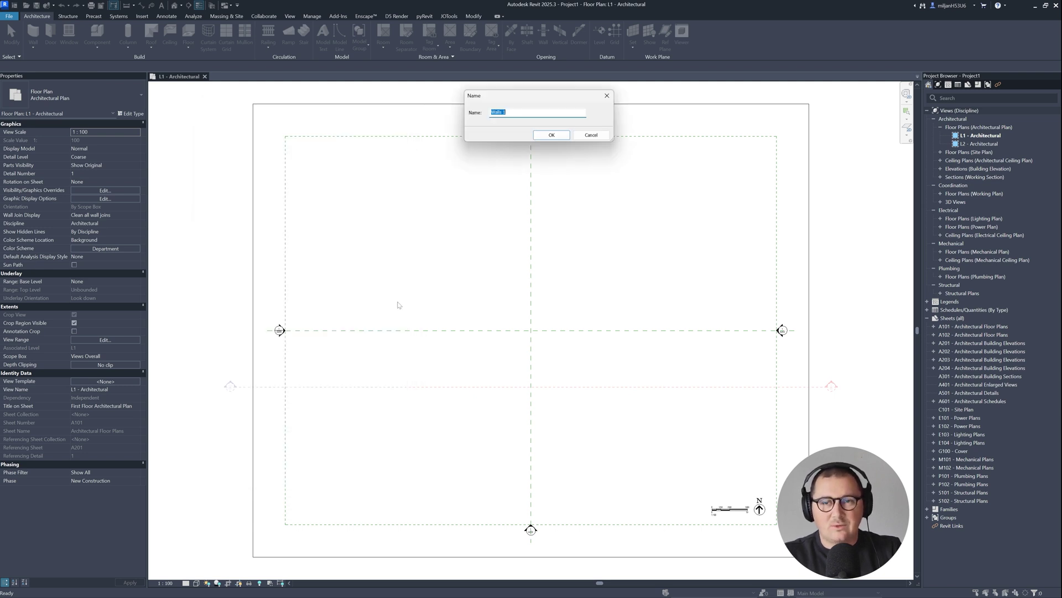
key("Return")
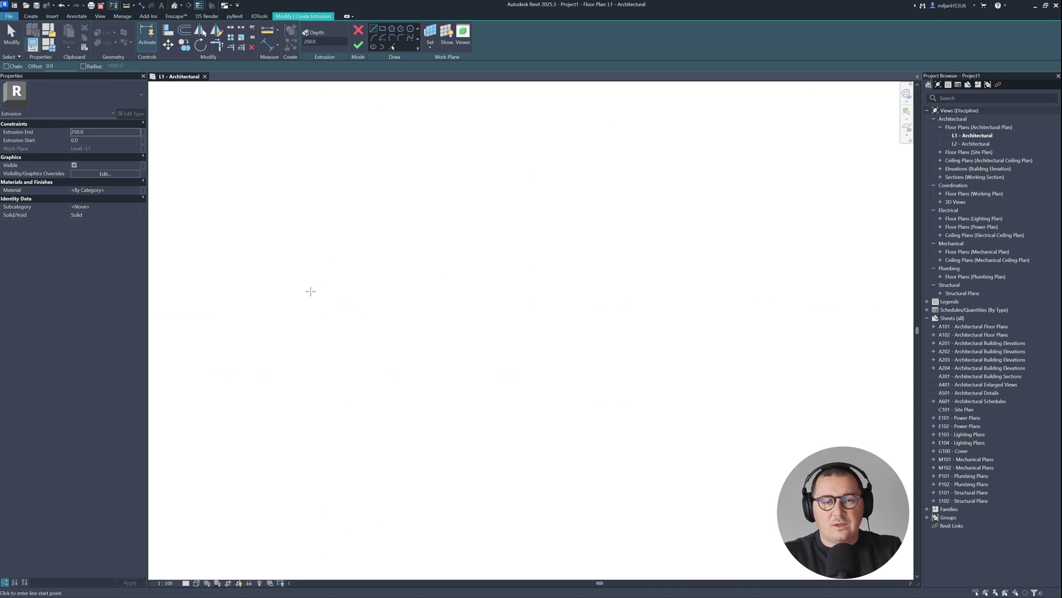
Step: Draw a 2000 vertical line and a 1500 horizontal line from its midpoint
left_click(387, 270)
type("20")
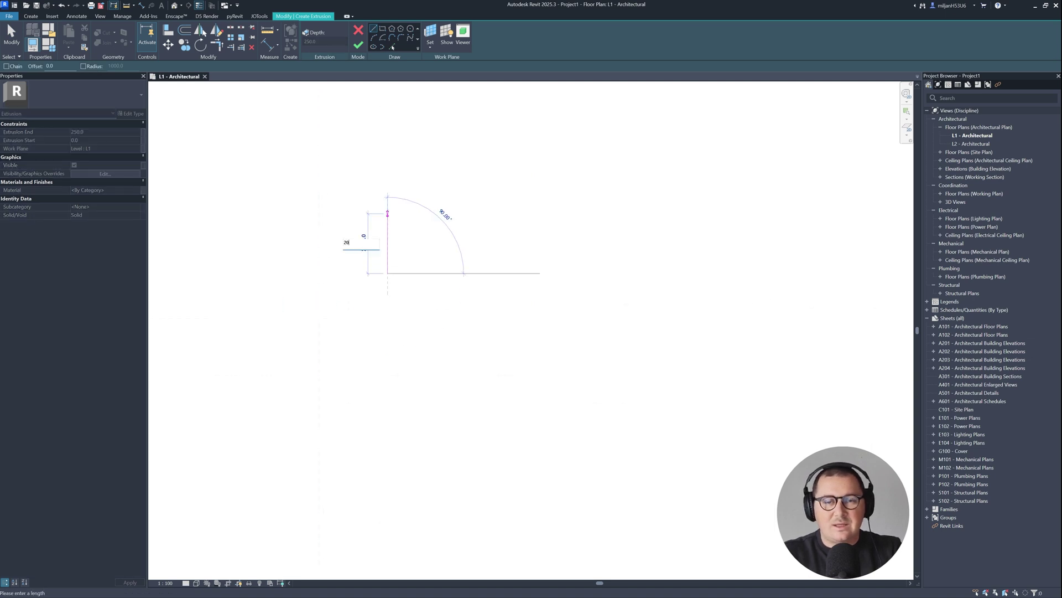
type("00")
key("Return")
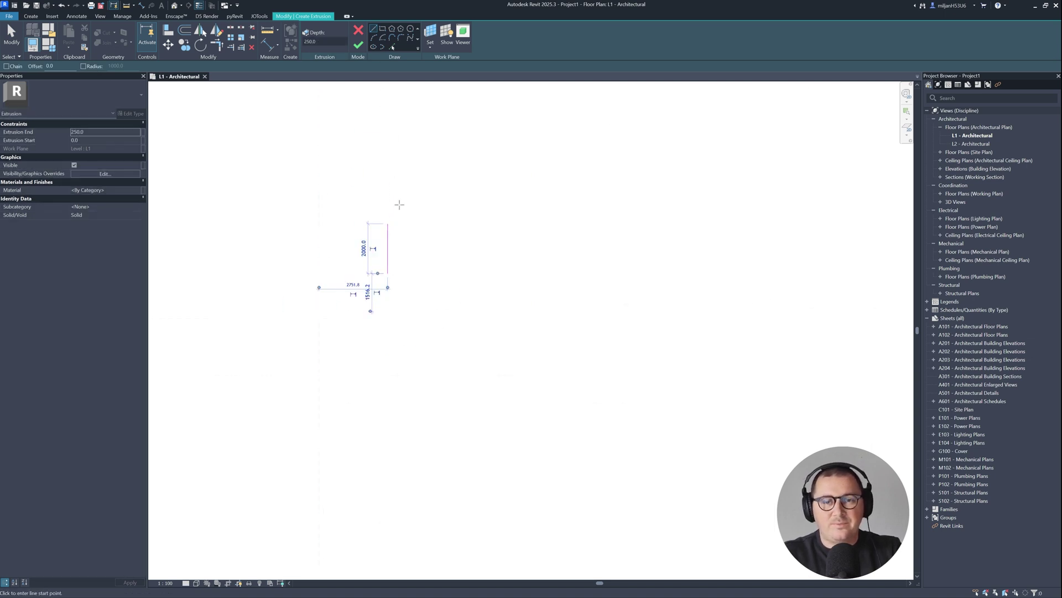
left_click(387, 248)
type("15")
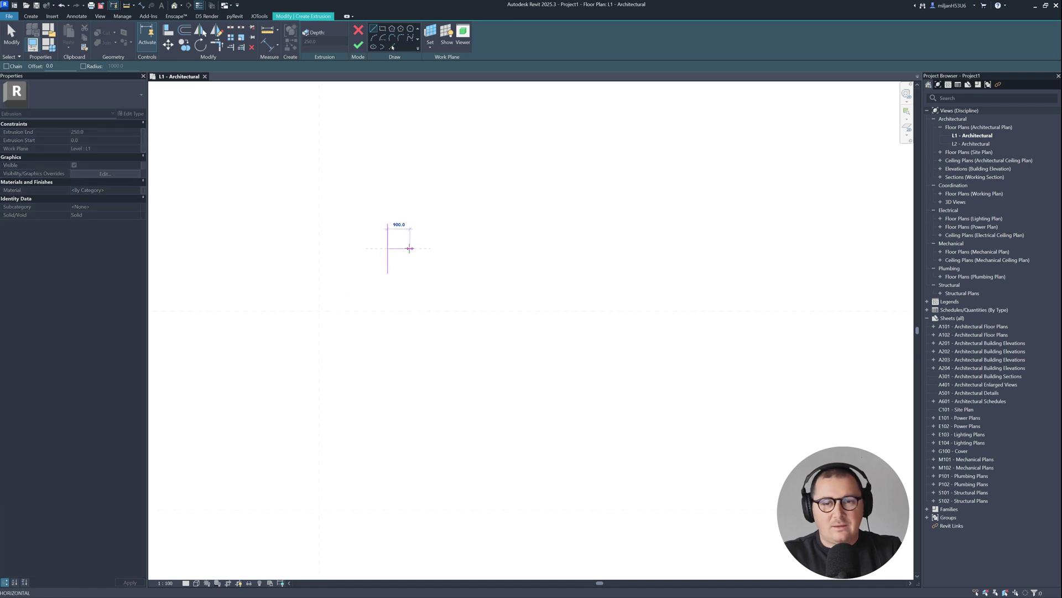
type("00")
key("Return")
Step: Add 500 horizontal lines at the top and bottom ends, checking the reference photo
scroll(407, 245, "up", 4)
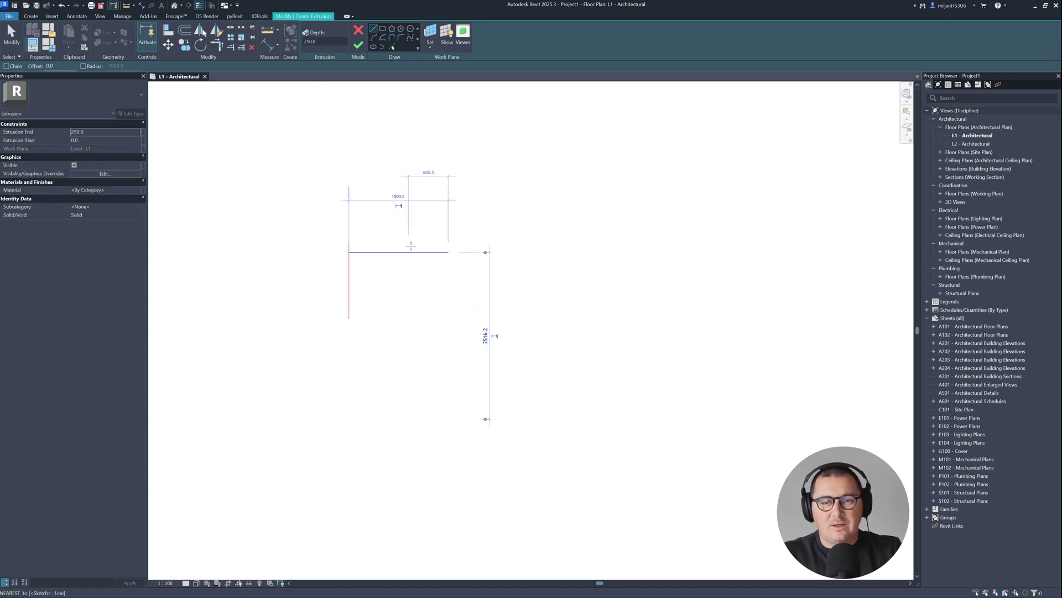
left_click(339, 177)
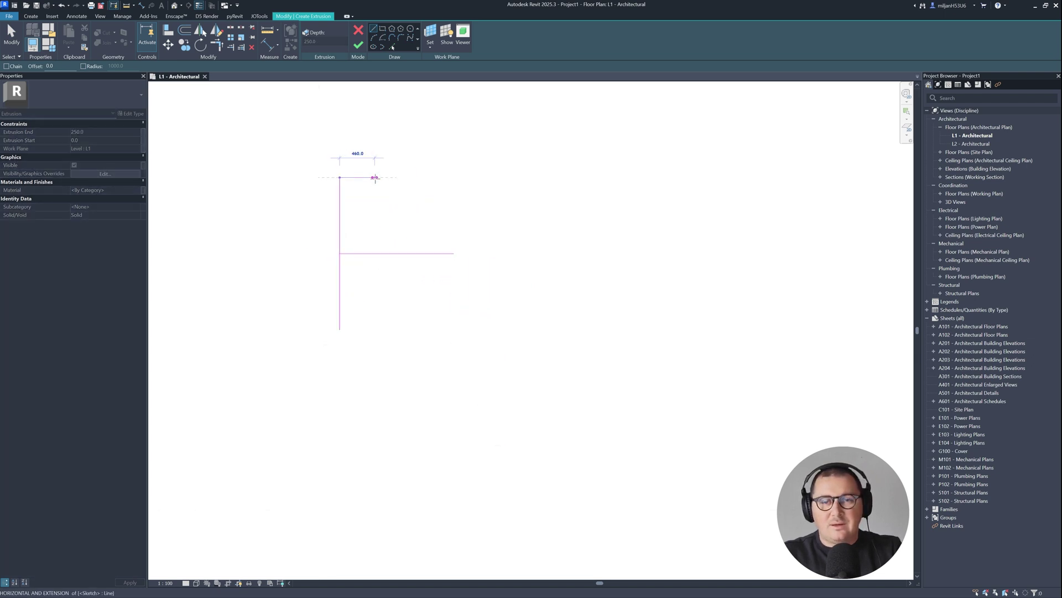
type("500")
key("Return")
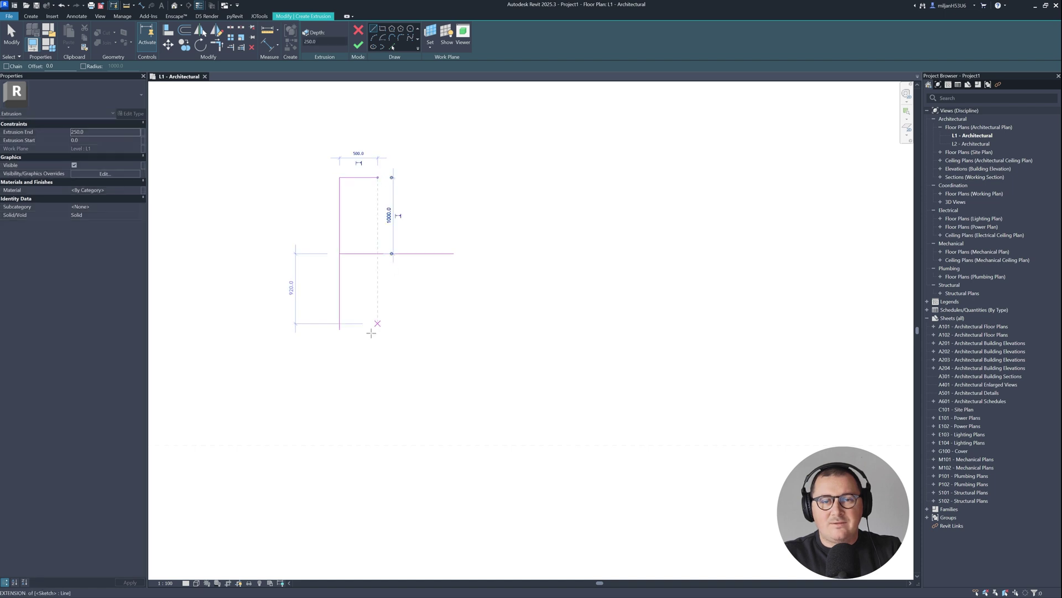
left_click(340, 329)
type("500")
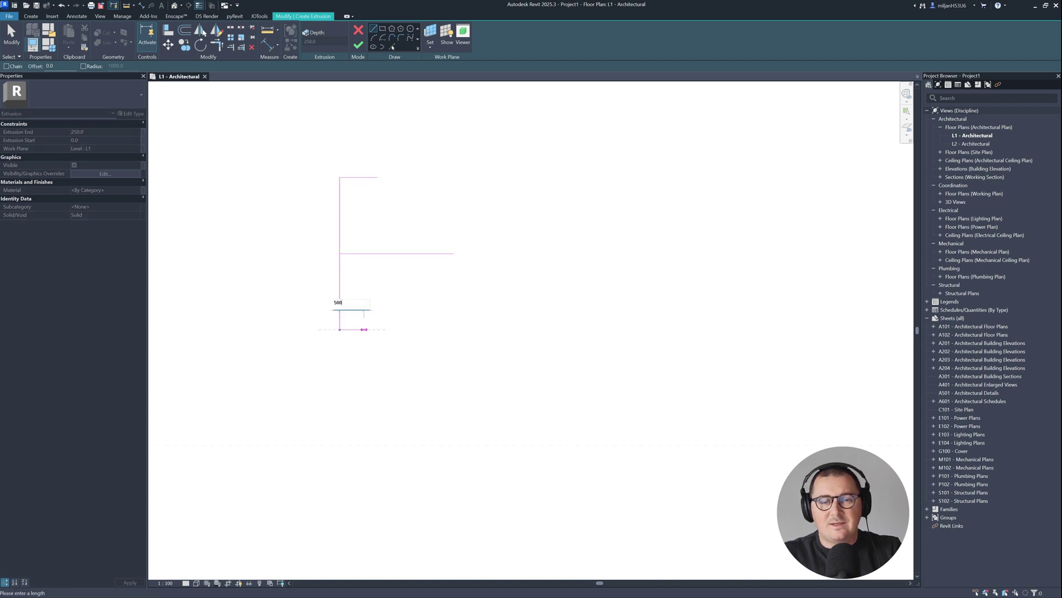
key("Return")
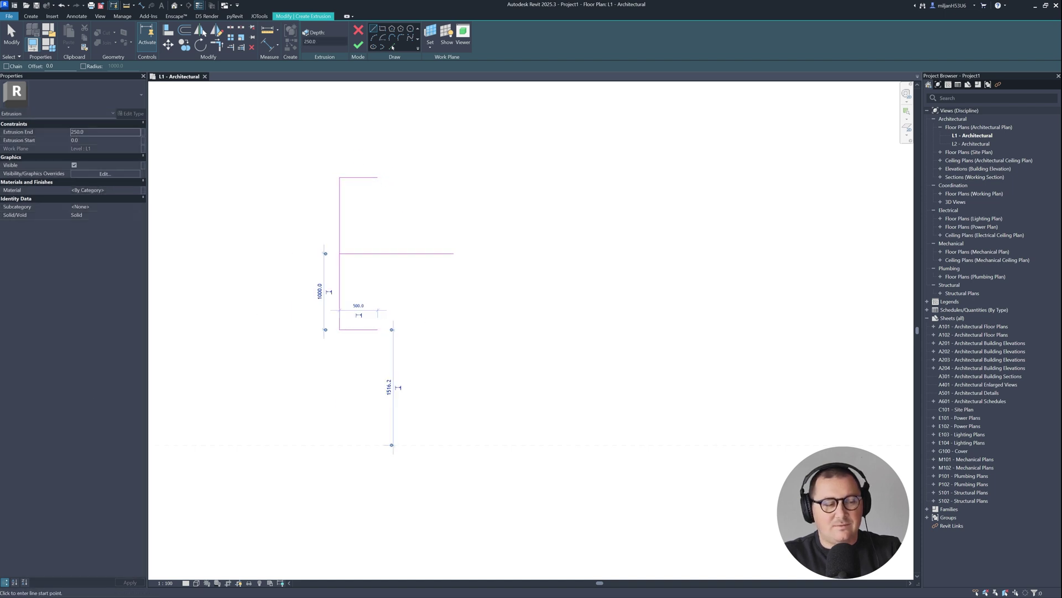
key("alt+Tab")
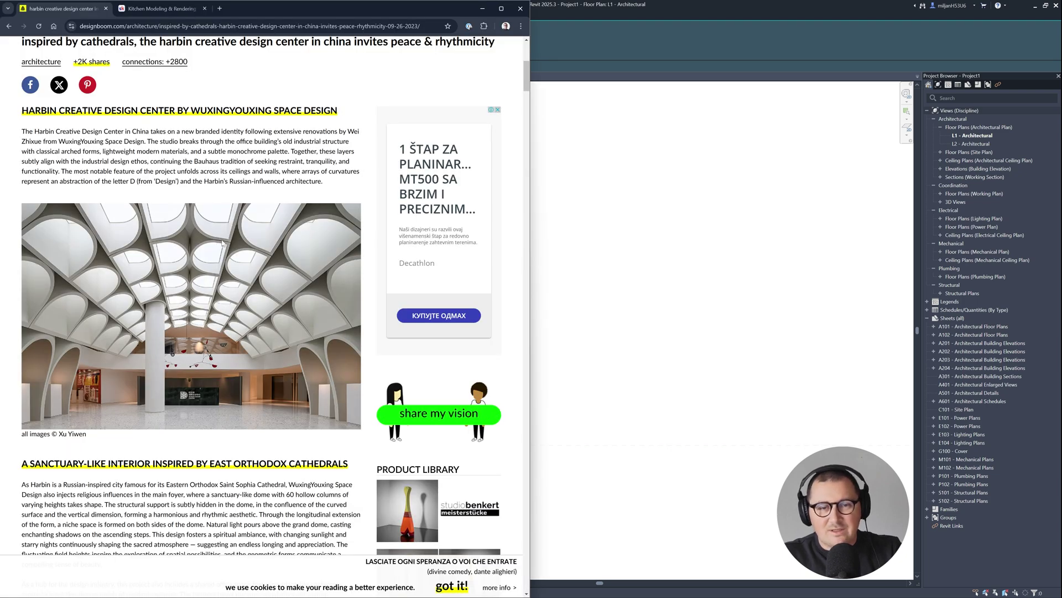
key("alt+Tab")
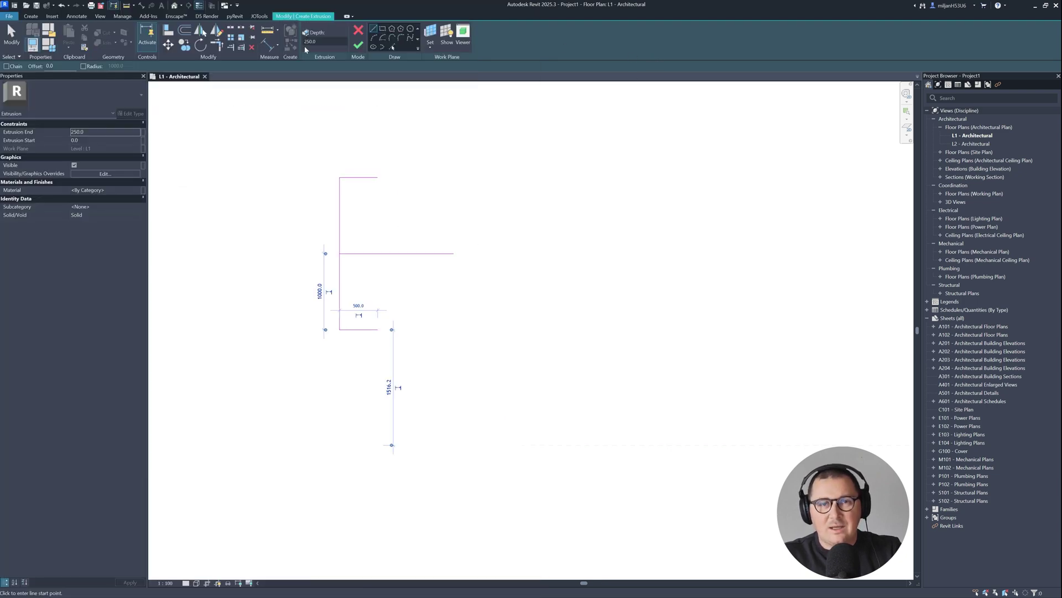
Step: Draw a 1000 radius circle on the middle line and split it on its left side
left_click(411, 30)
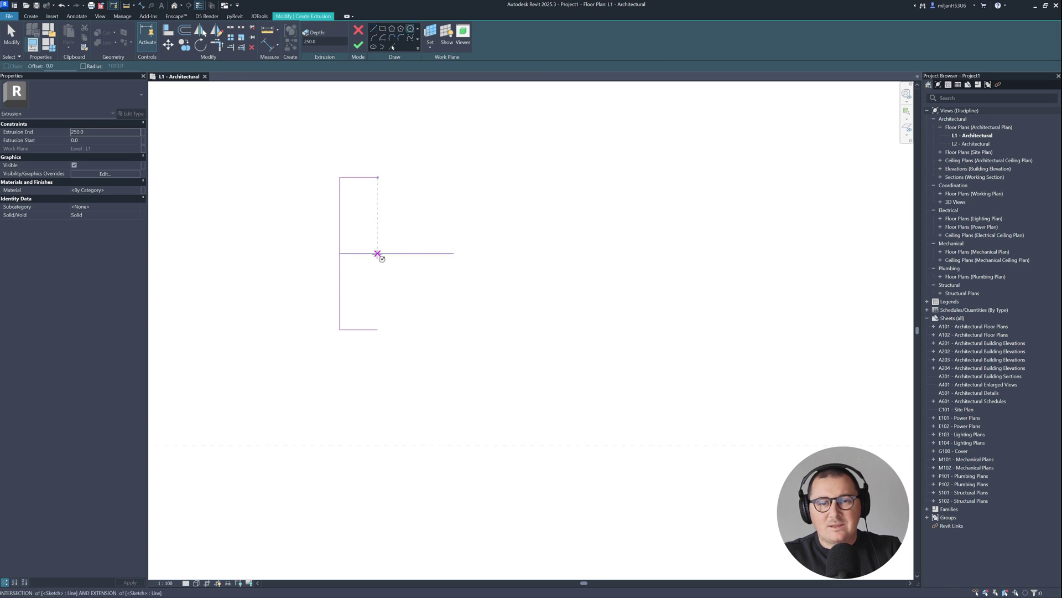
left_click(377, 254)
left_click(455, 254)
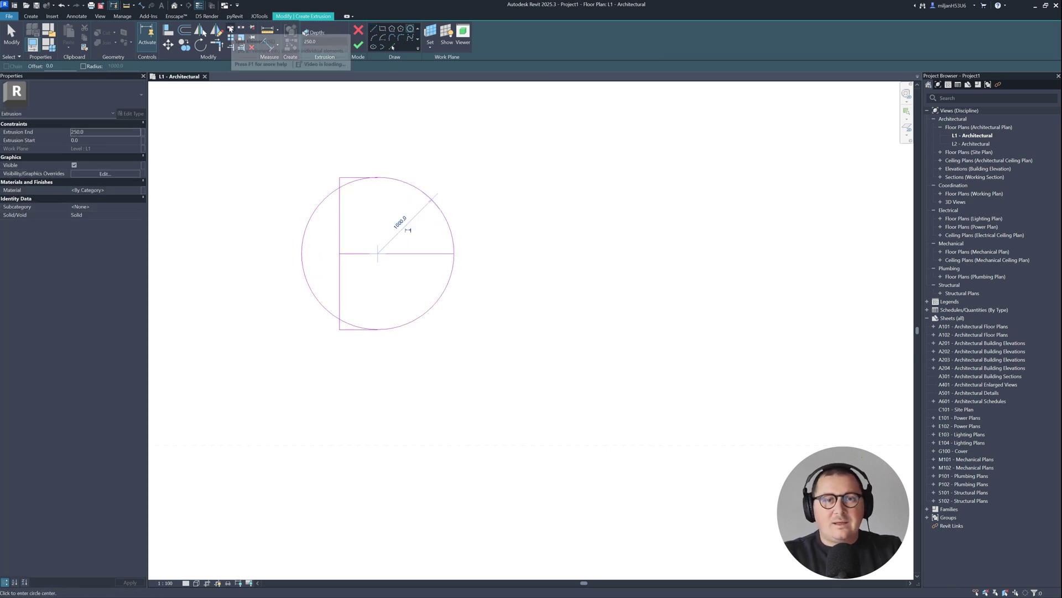
left_click(231, 27)
left_click(316, 207)
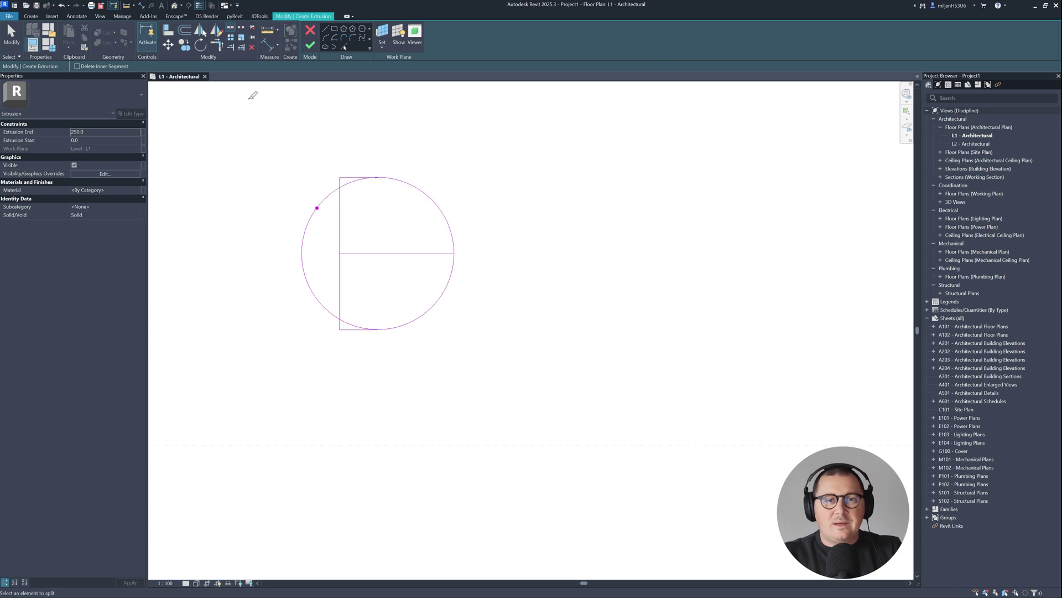
Step: Trim the arcs to the top and bottom lines, then delete the middle line
left_click(217, 47)
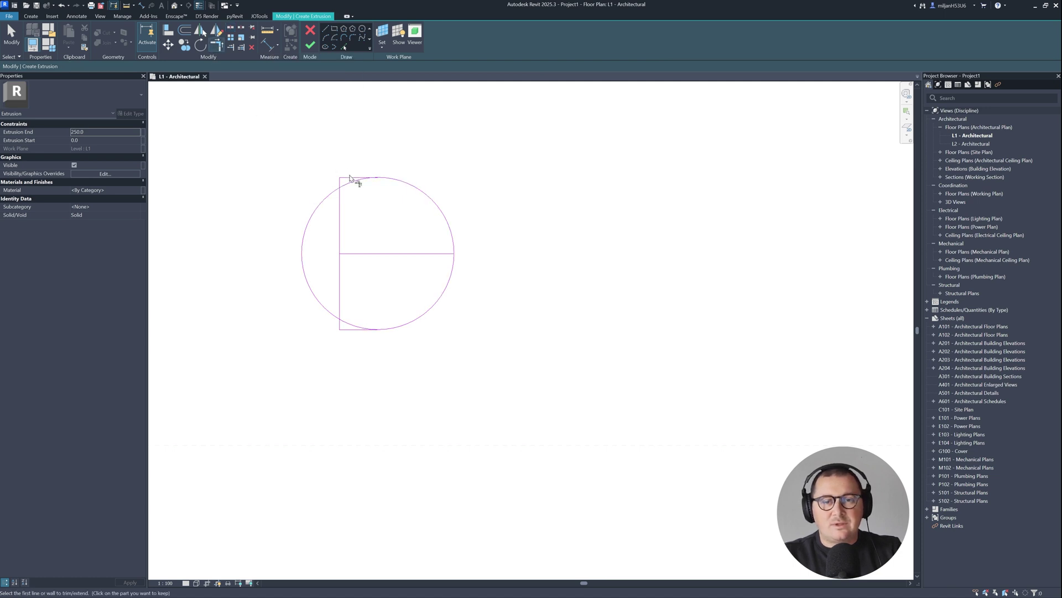
left_click(356, 178)
left_click(404, 192)
left_click(442, 304)
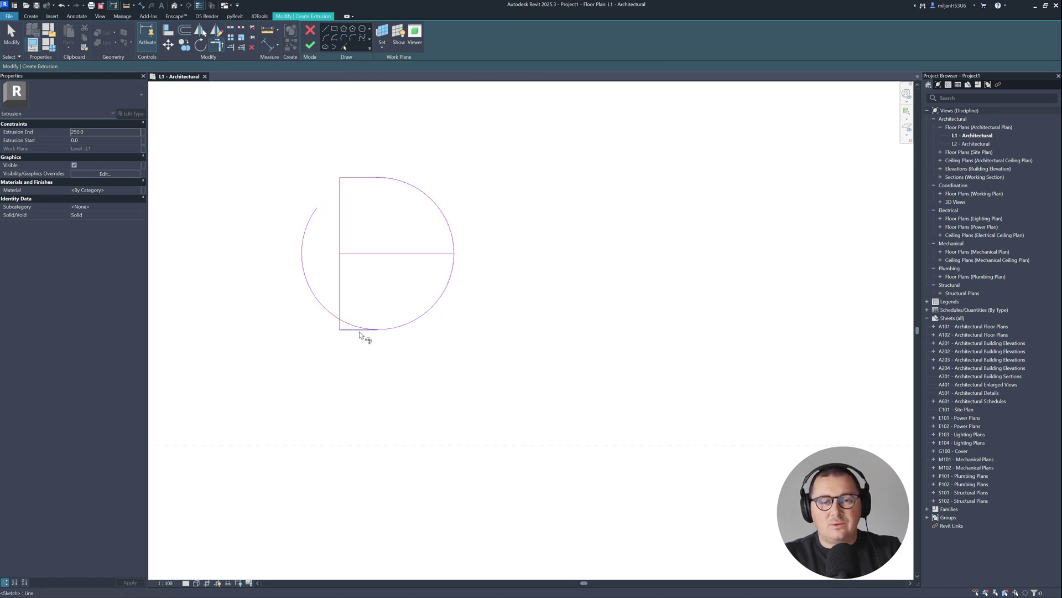
left_click(364, 330)
key("Escape")
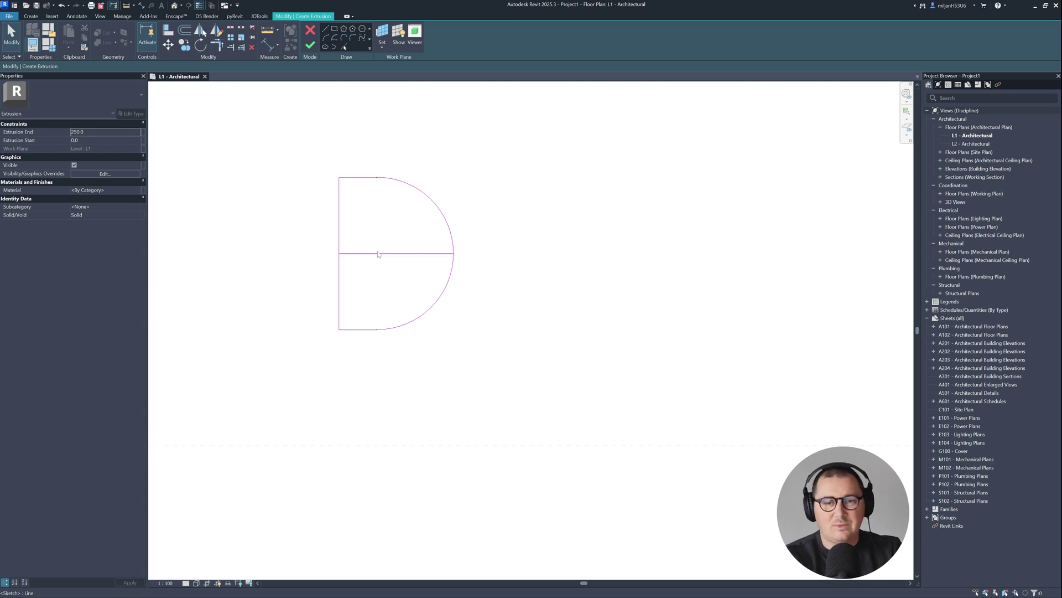
left_click(387, 254)
key("Delete")
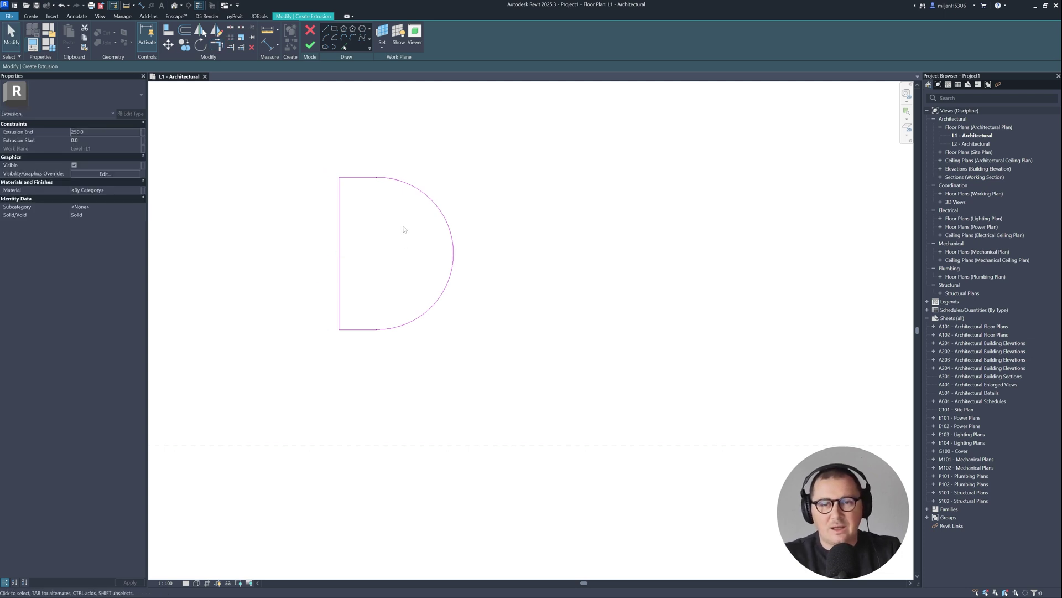
Step: Window-select the D sketch and move it by its arc midpoint to a new spot
left_click(344, 48)
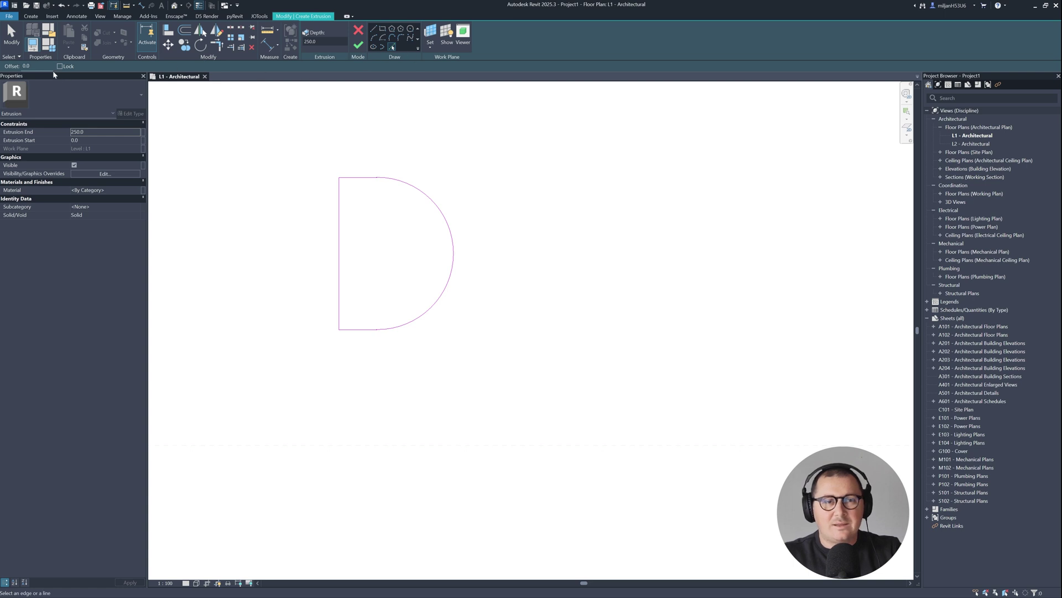
key("Escape")
scroll(622, 256, "down", 3)
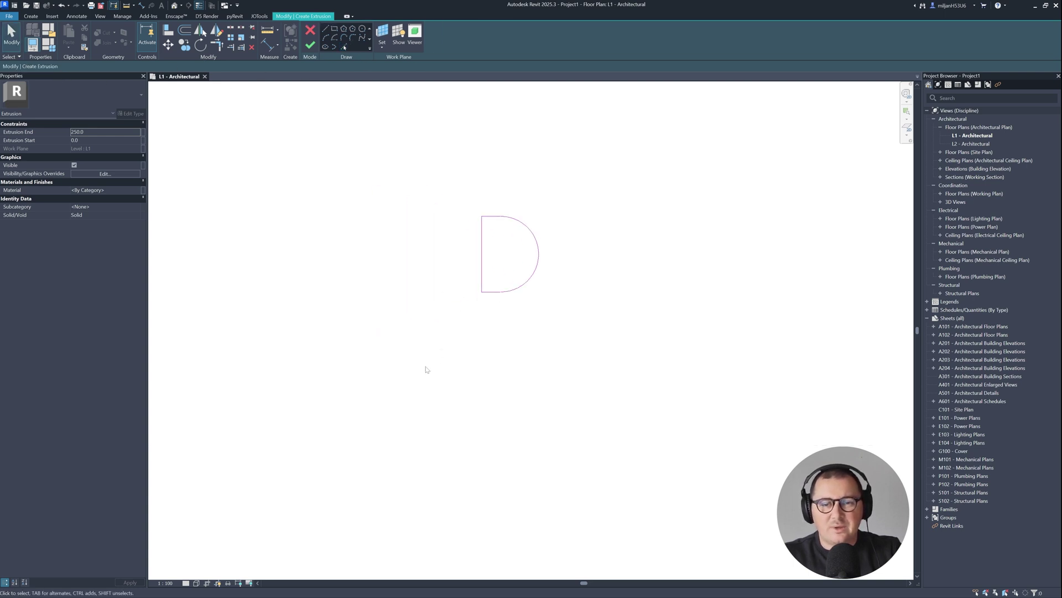
scroll(386, 350, "up", 2)
scroll(462, 194, "up", 2, "ctrl")
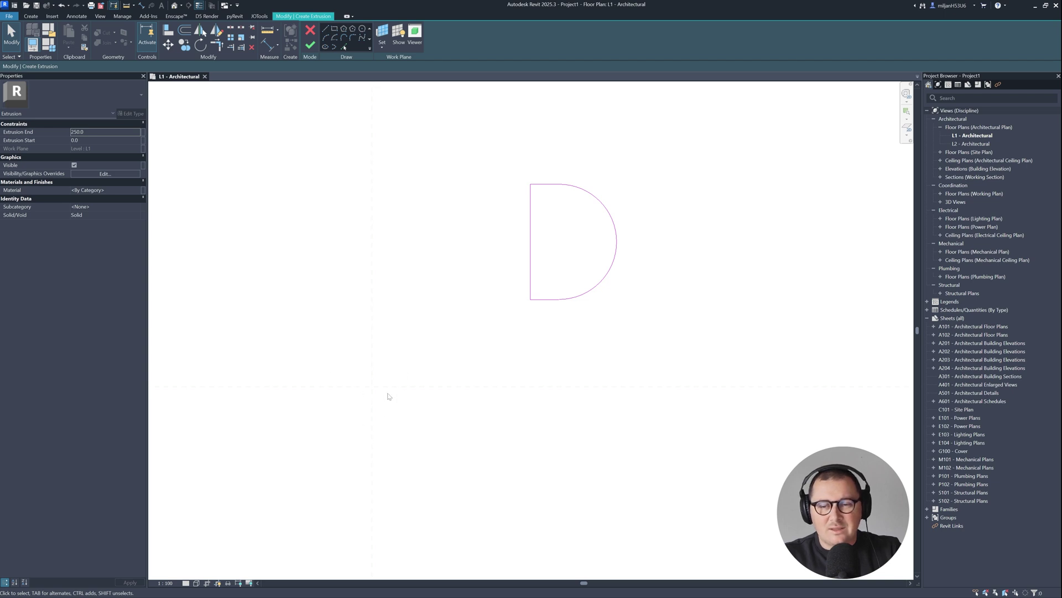
left_click_drag(498, 159, 647, 327)
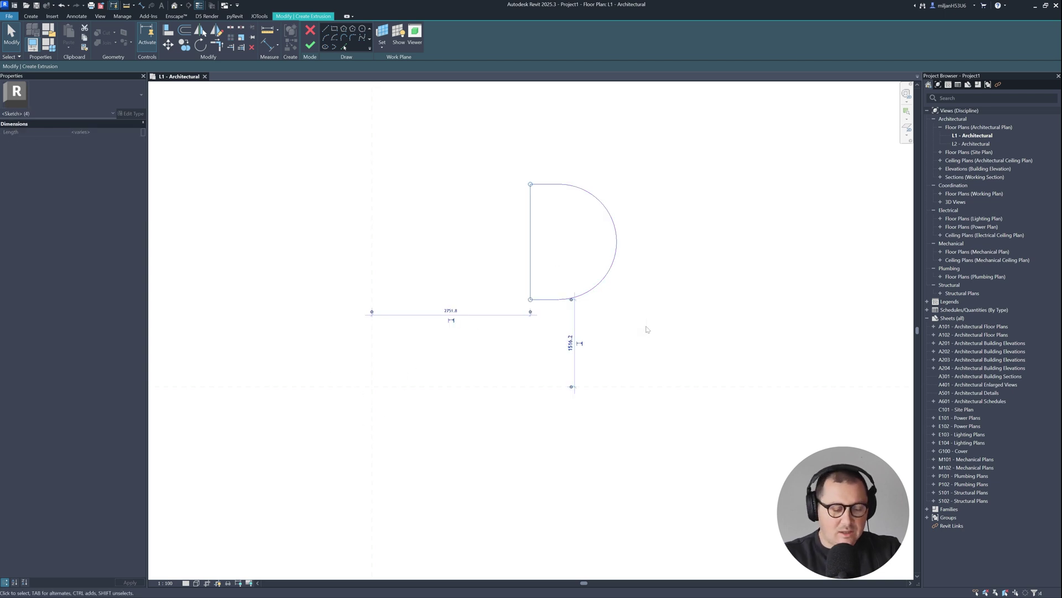
key("m")
key("v")
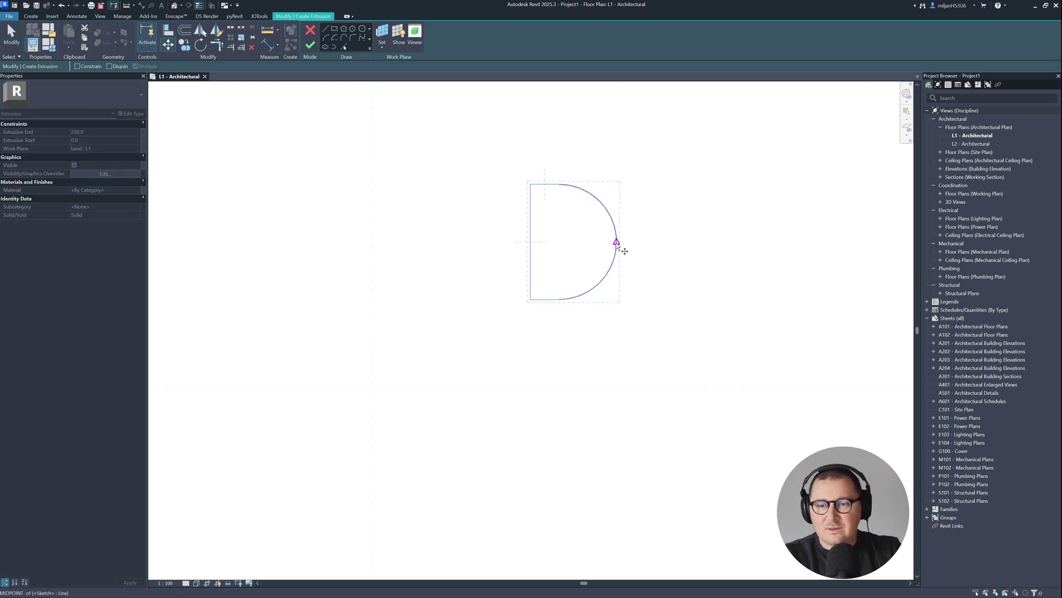
left_click(616, 242)
left_click(374, 384)
scroll(360, 410, "up", 3)
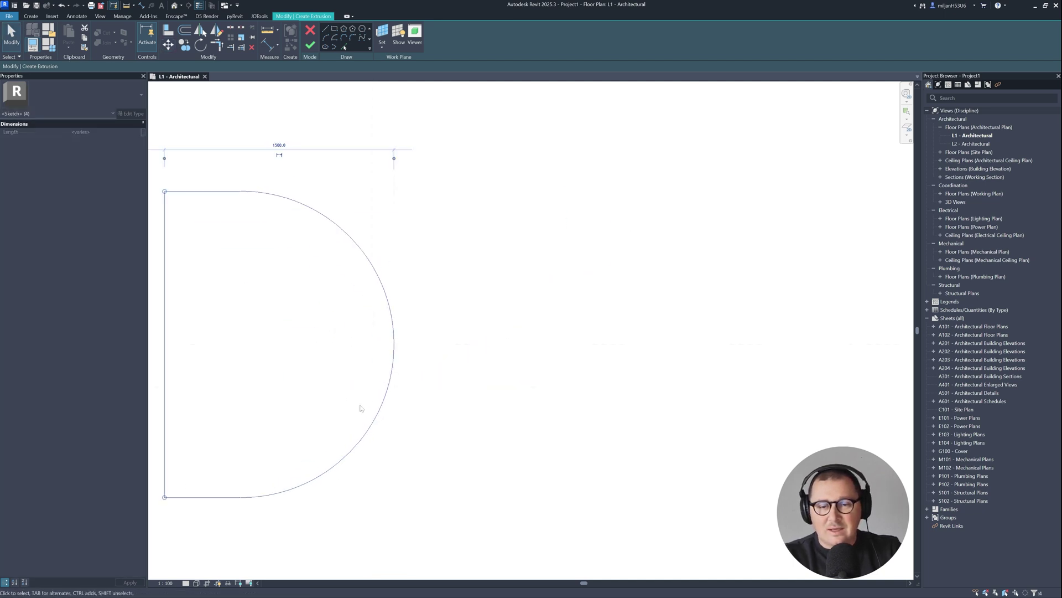
middle_click_drag(361, 410, 460, 390)
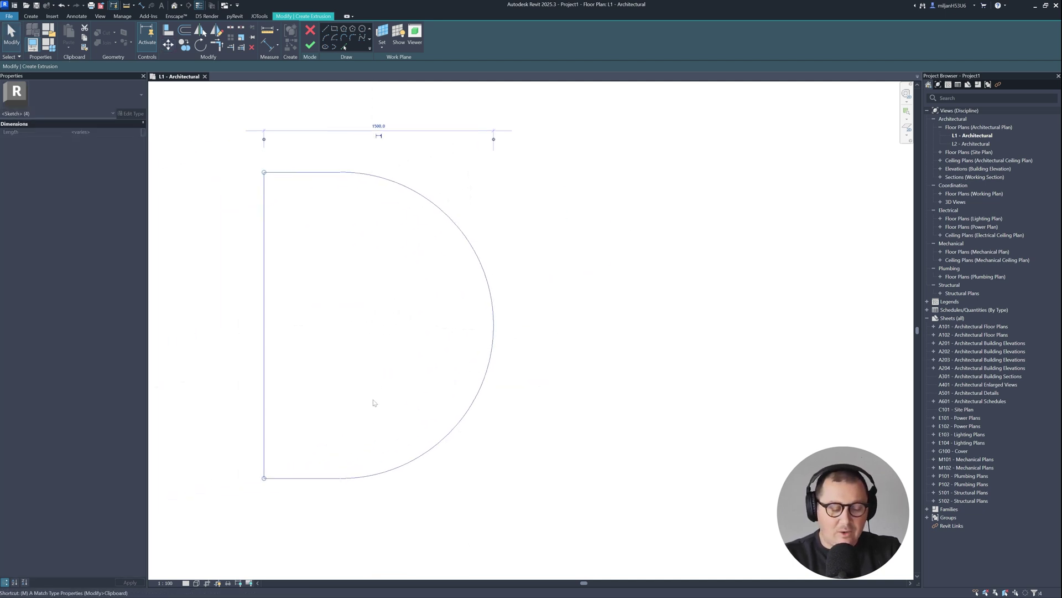
Step: Move the D sketch so its bottom-left corner sits on the horizontal reference line
key("m")
key("v")
left_click(264, 478)
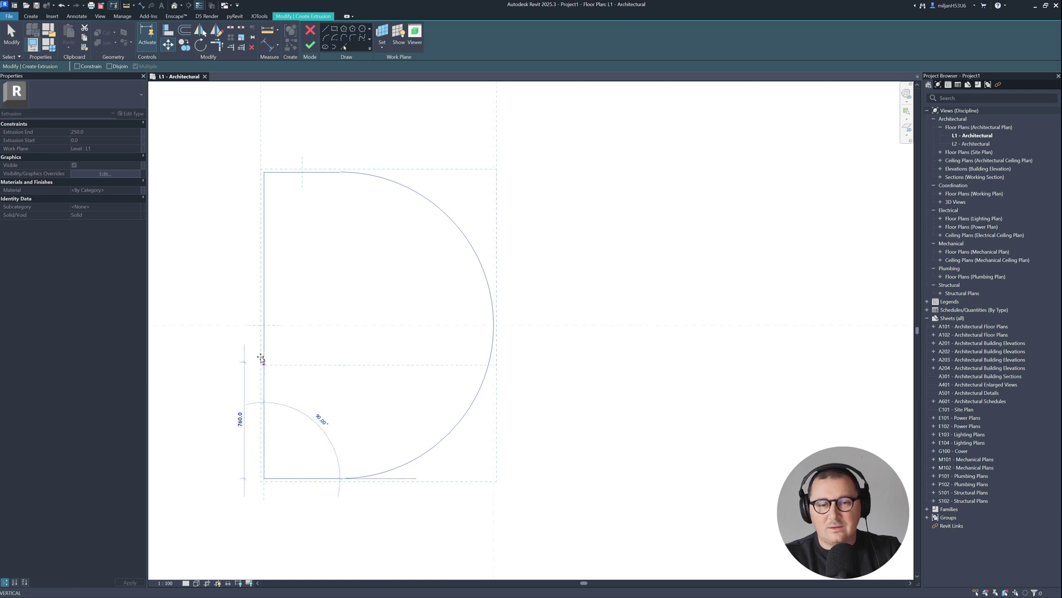
left_click(264, 324)
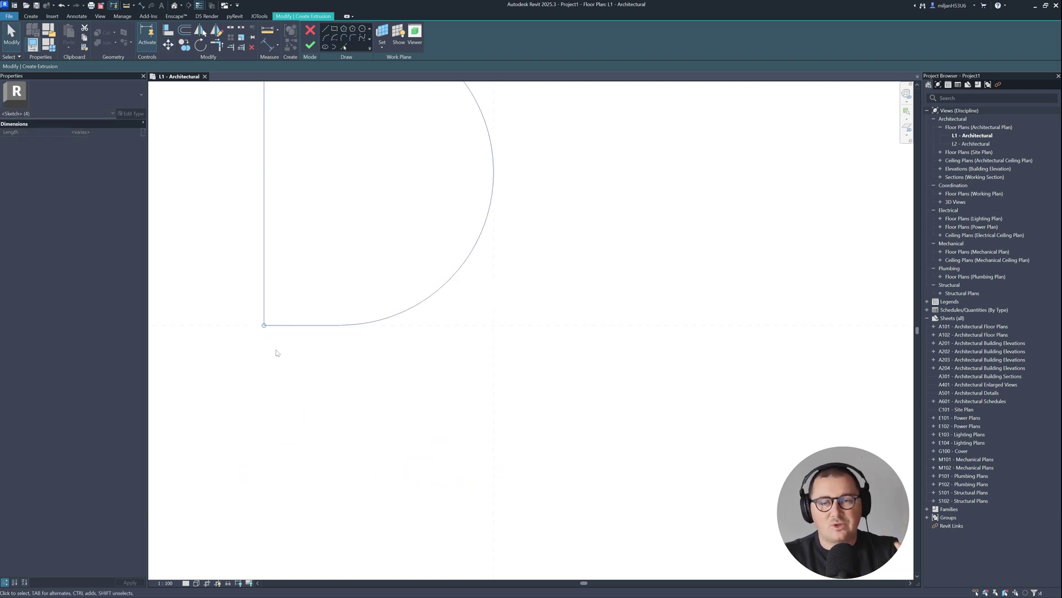
scroll(363, 334, "down", 1)
middle_click_drag(353, 340, 378, 470)
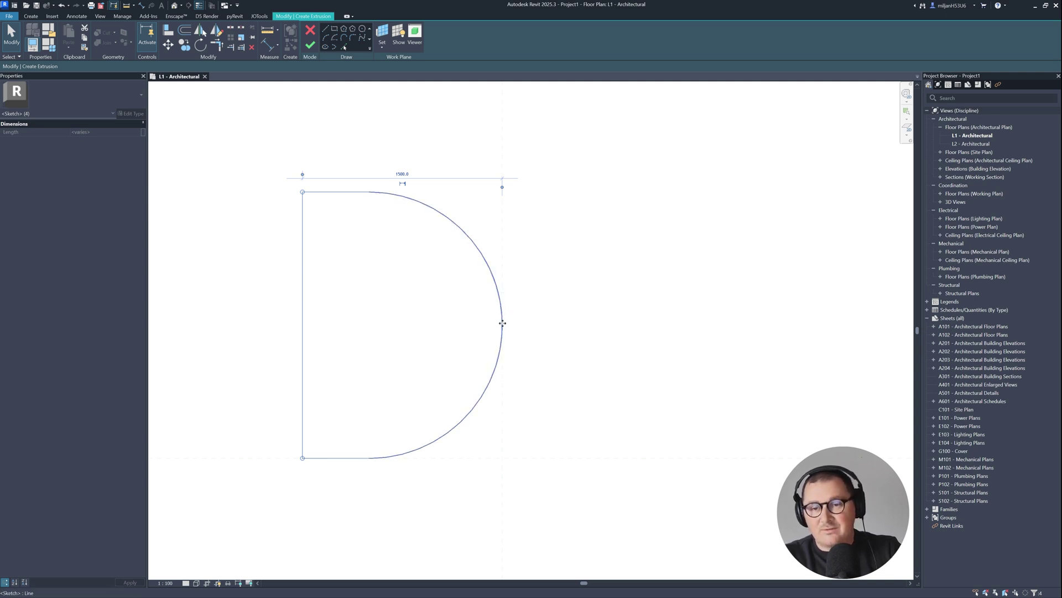
scroll(501, 318, "down", 2)
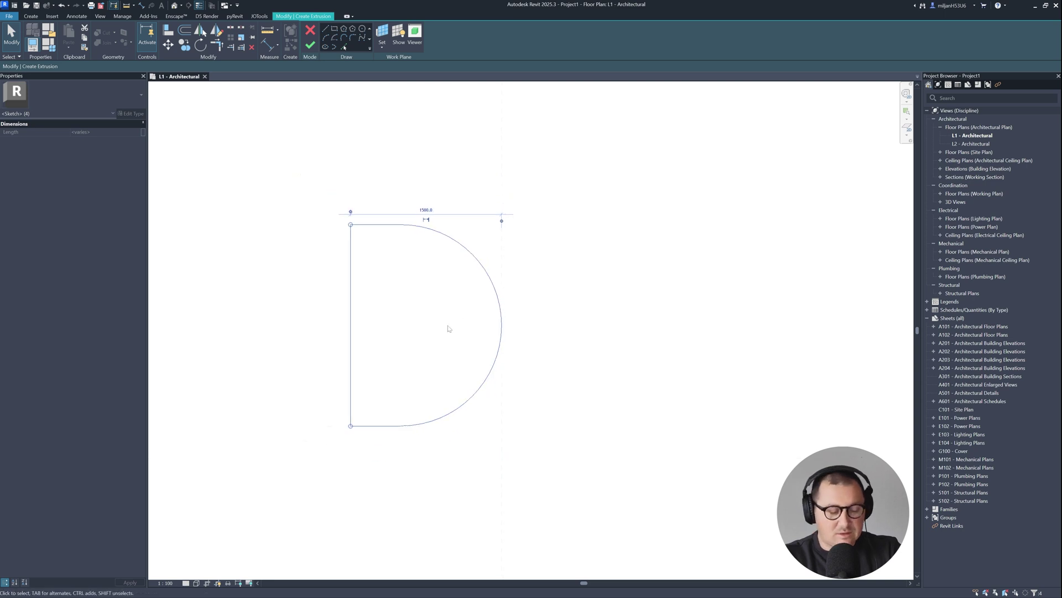
Step: Reselect all four D lines and shift the sketch a further 5 with Move
key("m")
key("v")
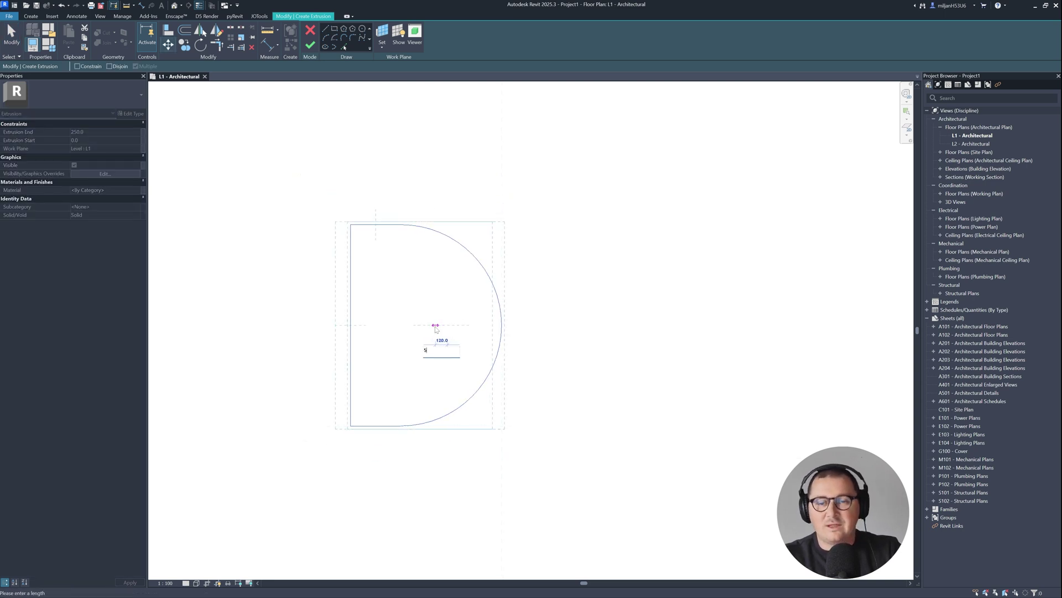
key("Escape")
key("Escape")
left_click_drag(280, 168, 552, 480)
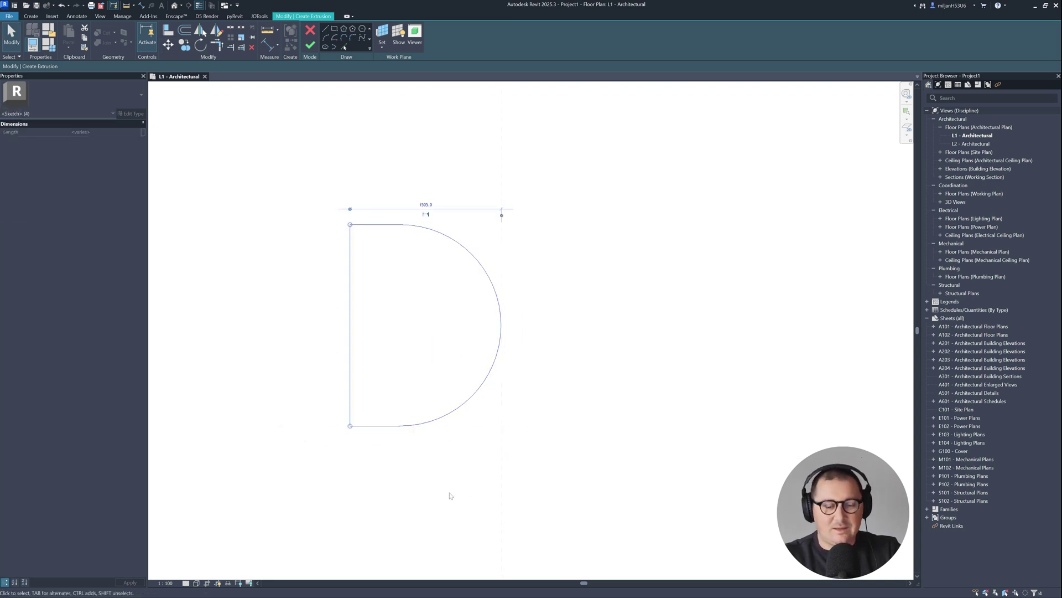
key("m")
key("v")
left_click(441, 507)
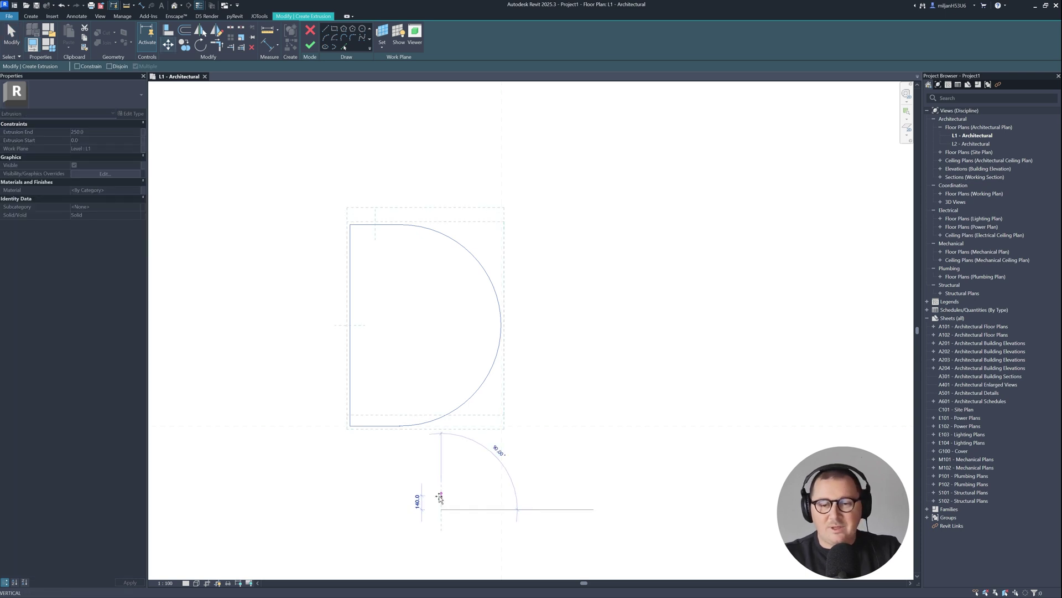
type("5")
key("Return")
key("Escape")
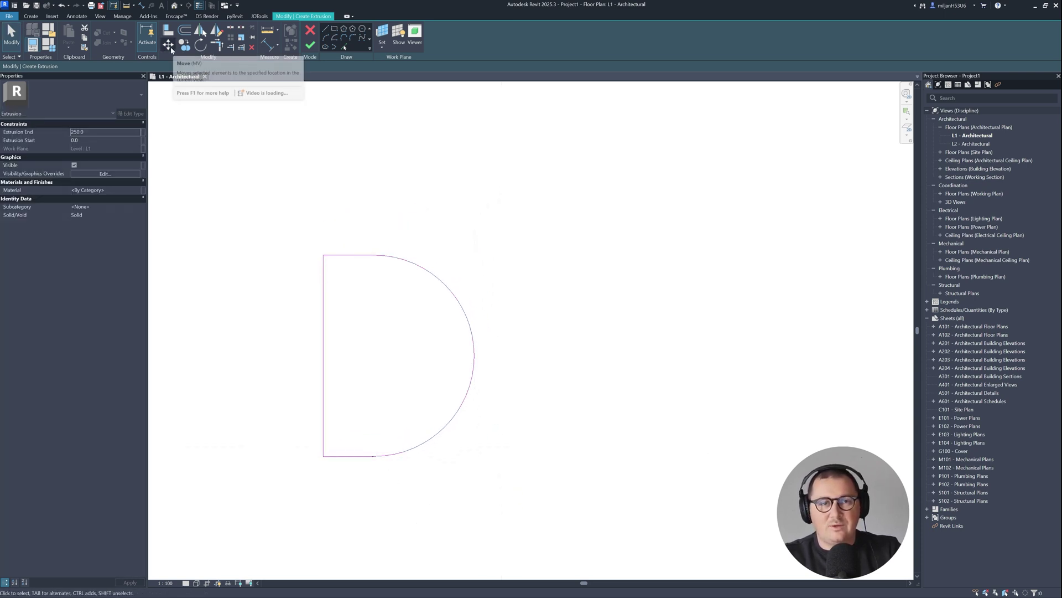
middle_click_drag(283, 297, 296, 240)
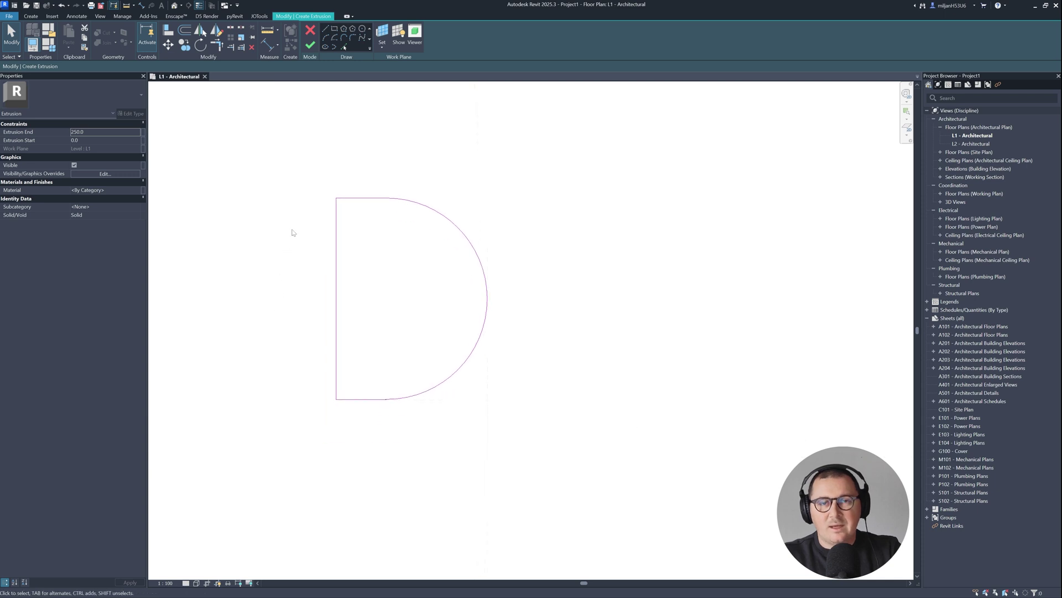
left_click(343, 48)
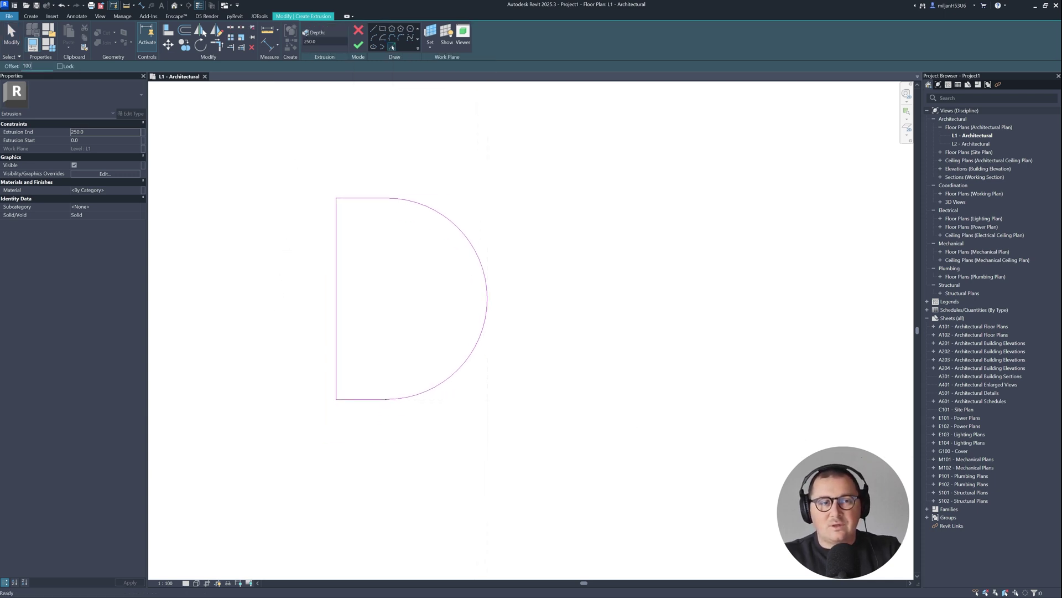
Step: Add inner lines offset 100 along the D's top, left, bottom and arc edges
type("100")
left_click(368, 204)
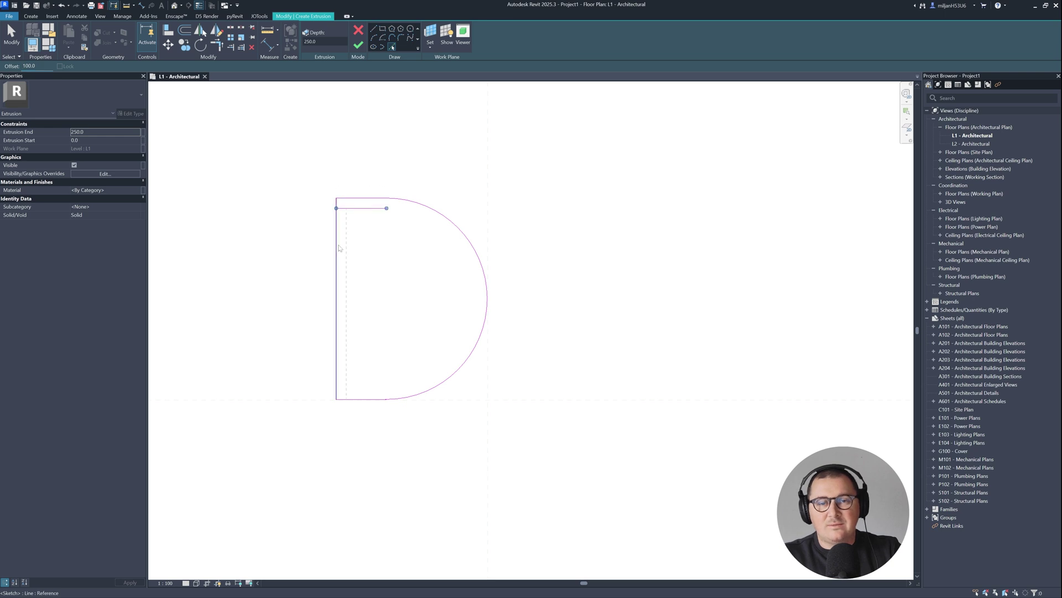
left_click(339, 248)
left_click(387, 400)
left_click(407, 398)
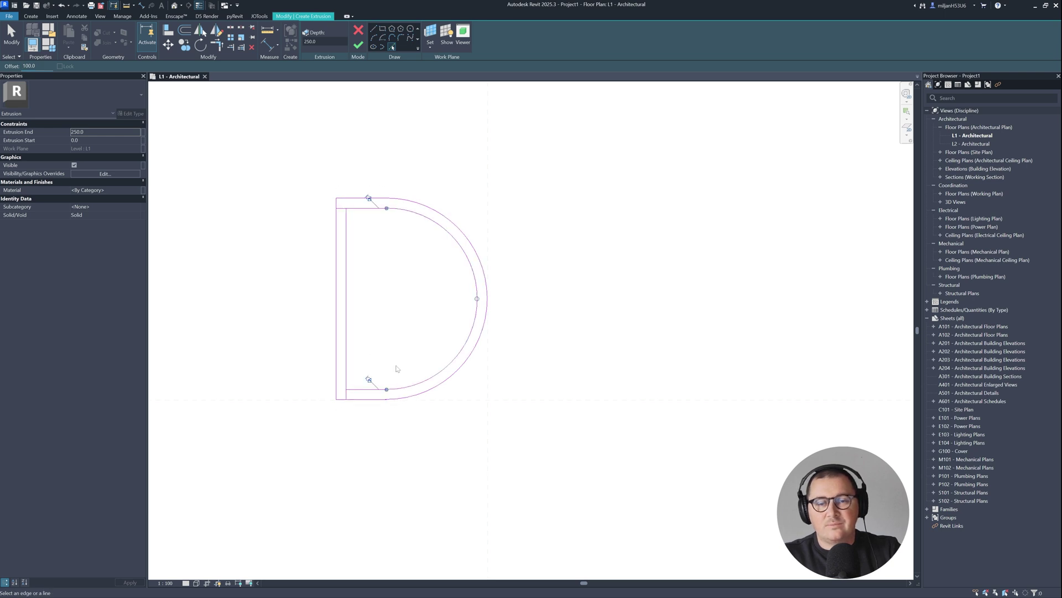
Step: Join the inner lines at the top-left and bottom-left corners and set Extrusion End to 7500
left_click(216, 44)
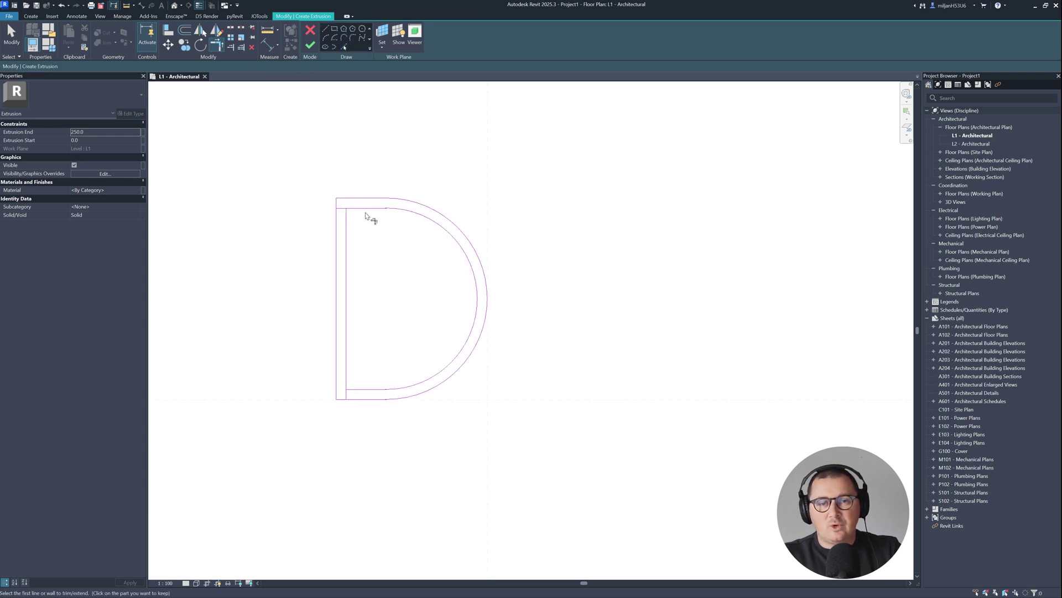
left_click(365, 210)
left_click(346, 228)
left_click(347, 335)
left_click(355, 390)
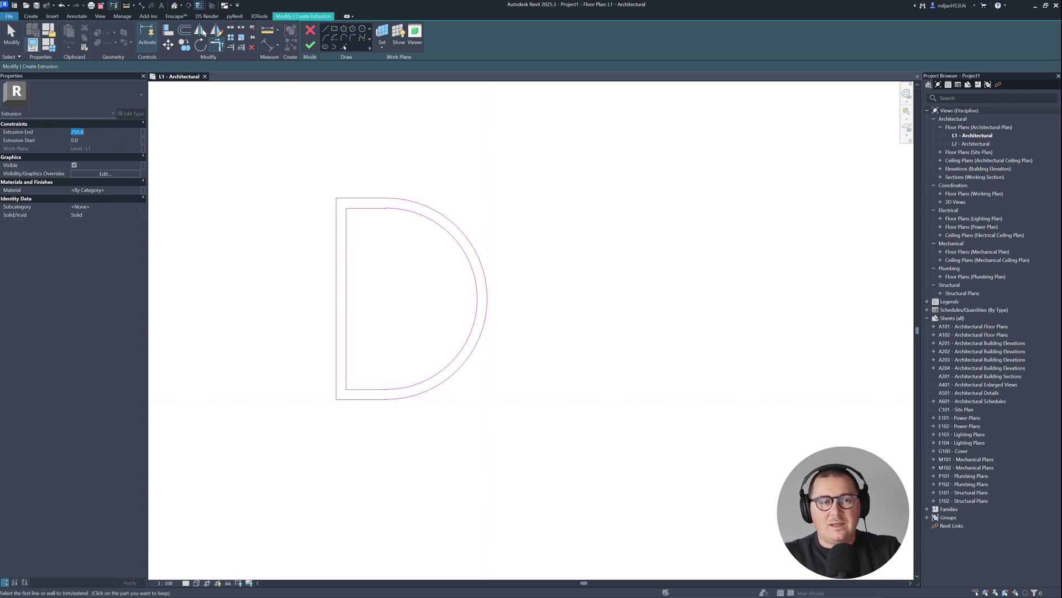
key("Return")
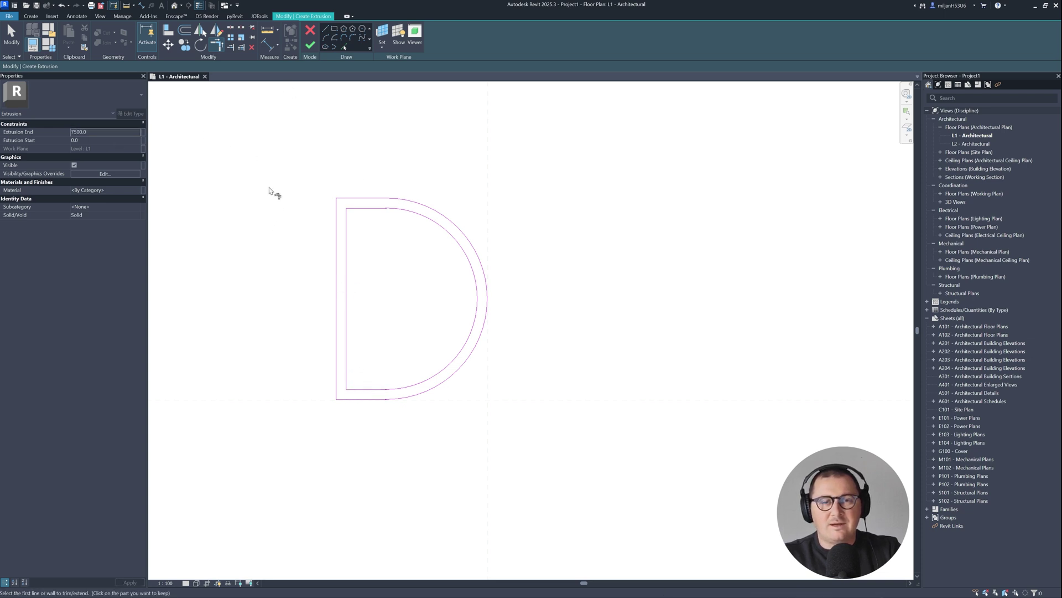
Step: Finish the extrusion and orbit the hollow D column in the default 3D view
left_click(309, 47)
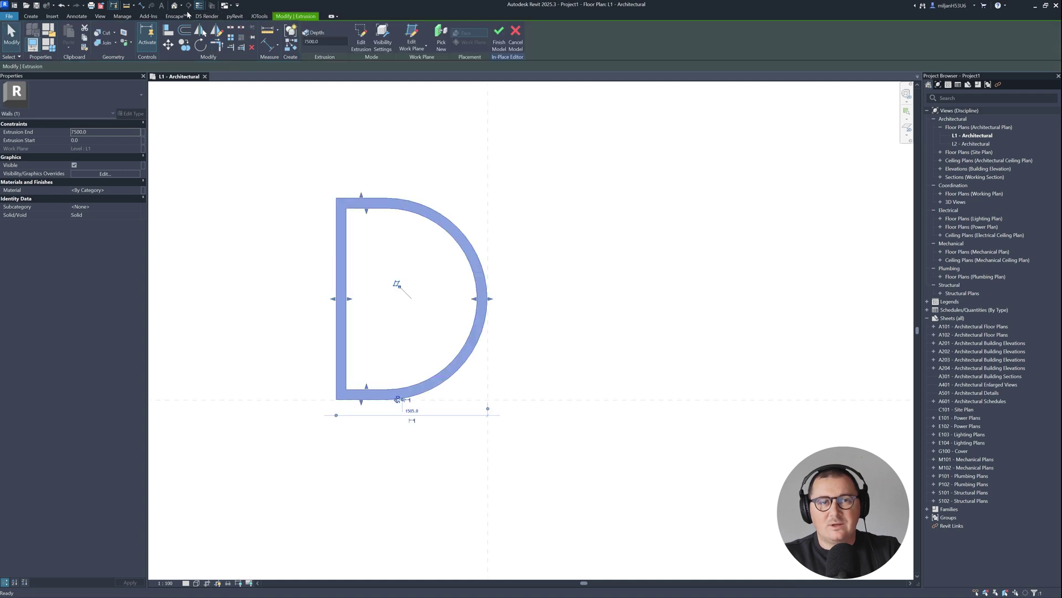
left_click(174, 7)
left_click_drag(231, 78, 166, 76)
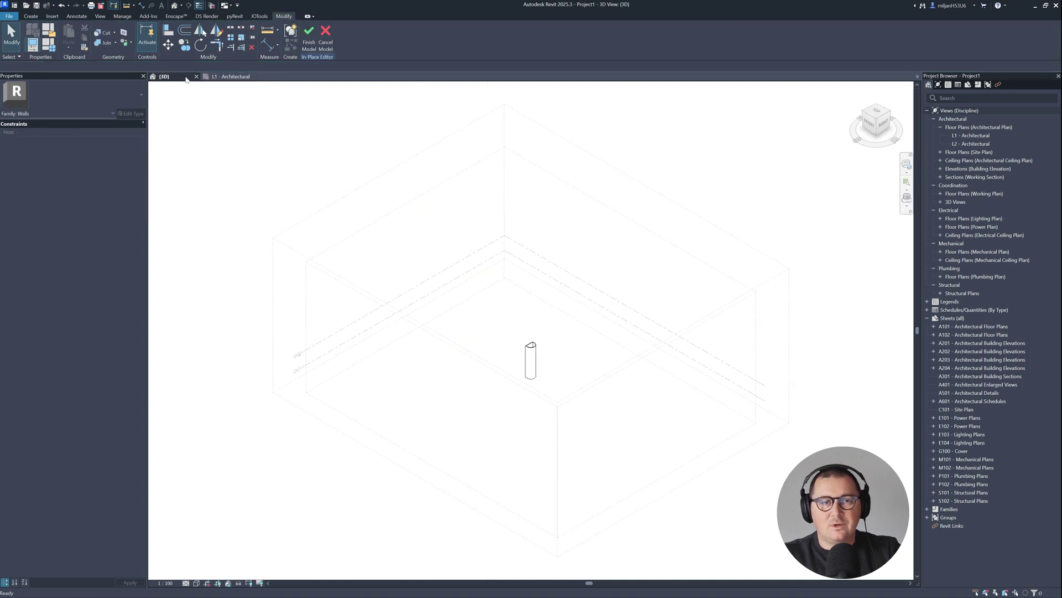
middle_click_drag(464, 384, 541, 356, "shift")
scroll(541, 356, "up", 3)
scroll(511, 343, "up", 3)
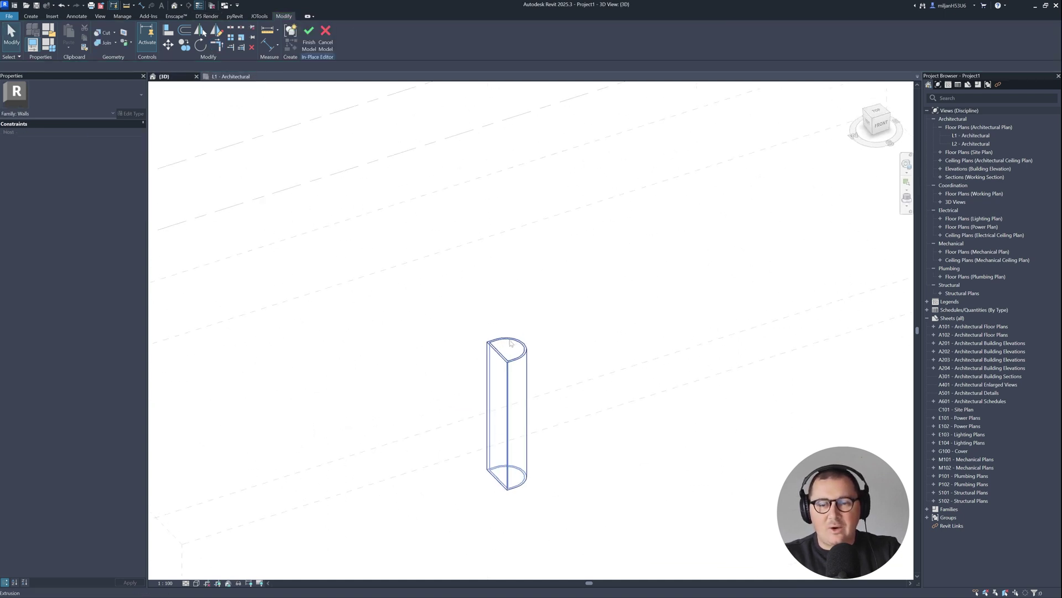
scroll(519, 362, "down", 2)
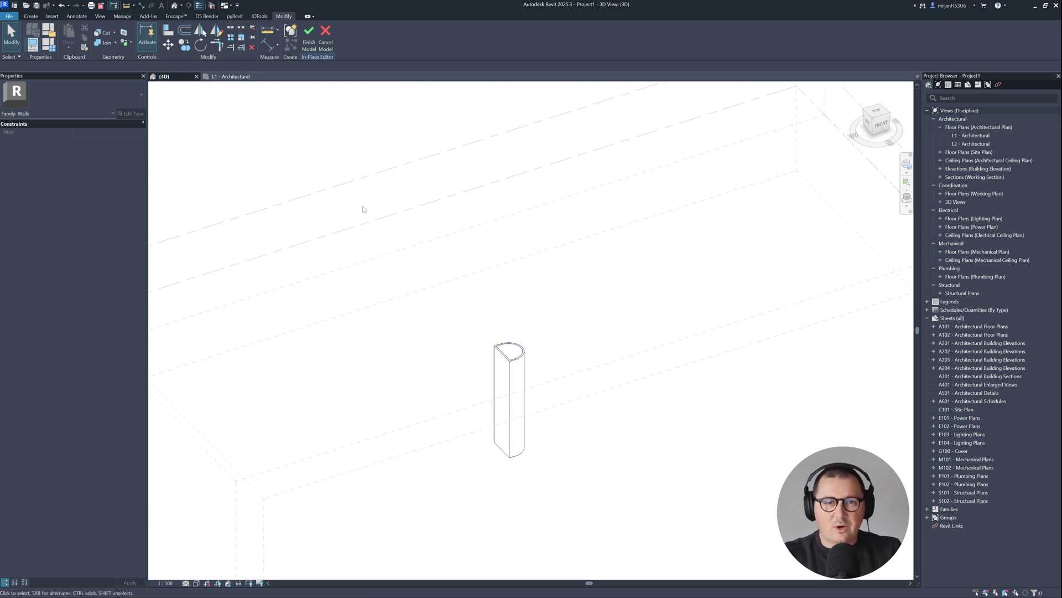
Step: Back on the L1 - Architectural plan, select the D extrusion and reopen its sketch
left_click(232, 77)
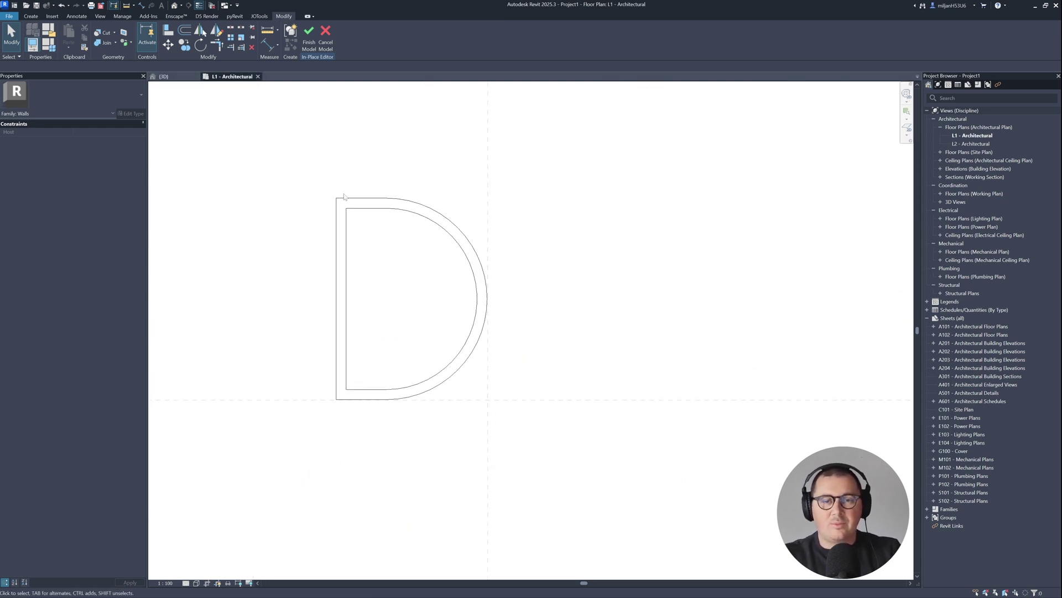
left_click(353, 197)
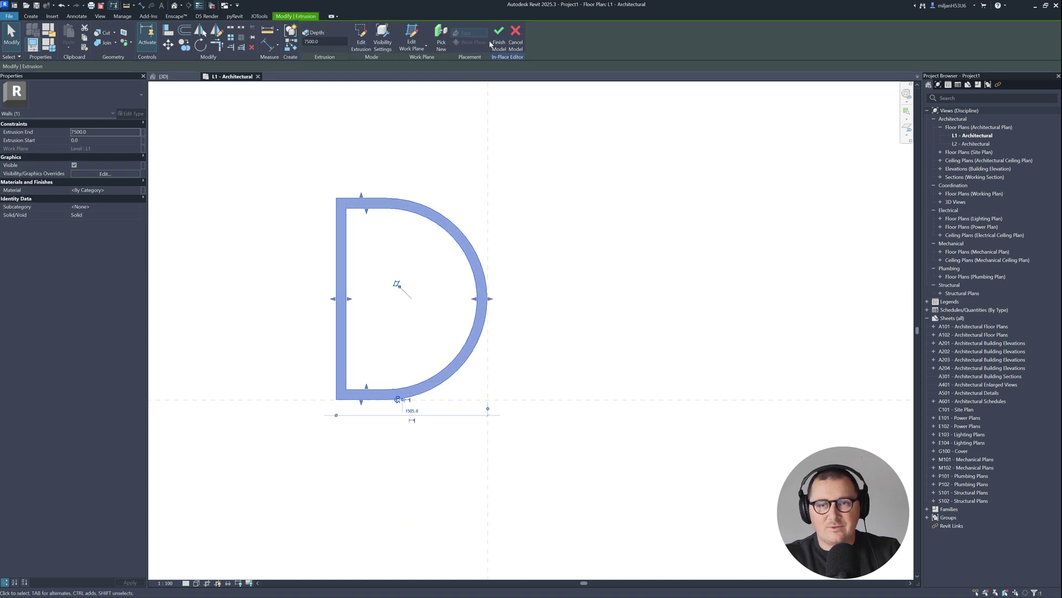
left_click(360, 50)
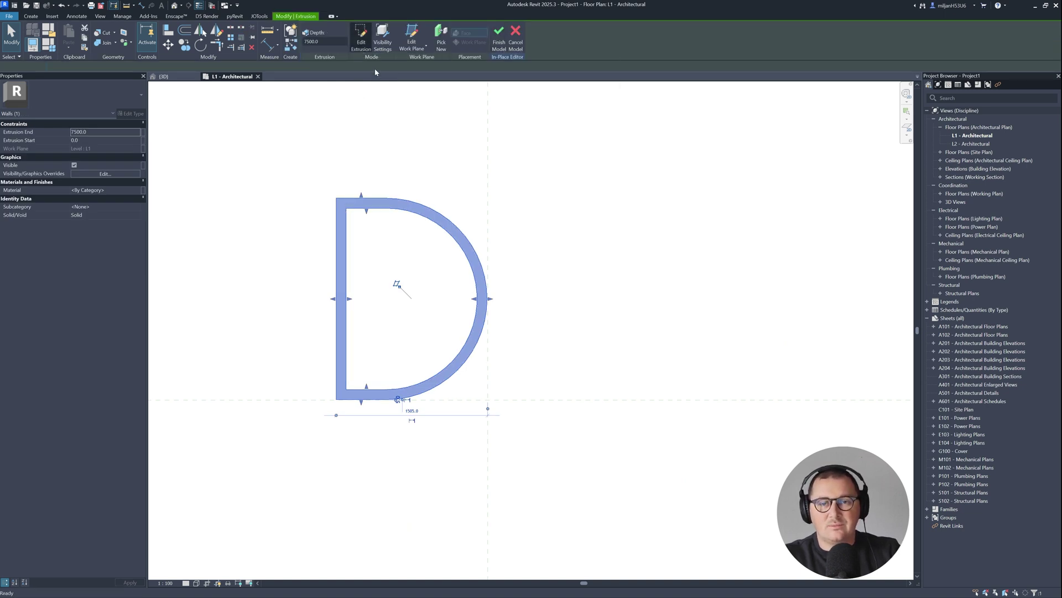
scroll(593, 267, "down", 3)
Step: Select the eight D profile lines and copy them 1510 to the left
left_click_drag(403, 205, 576, 389)
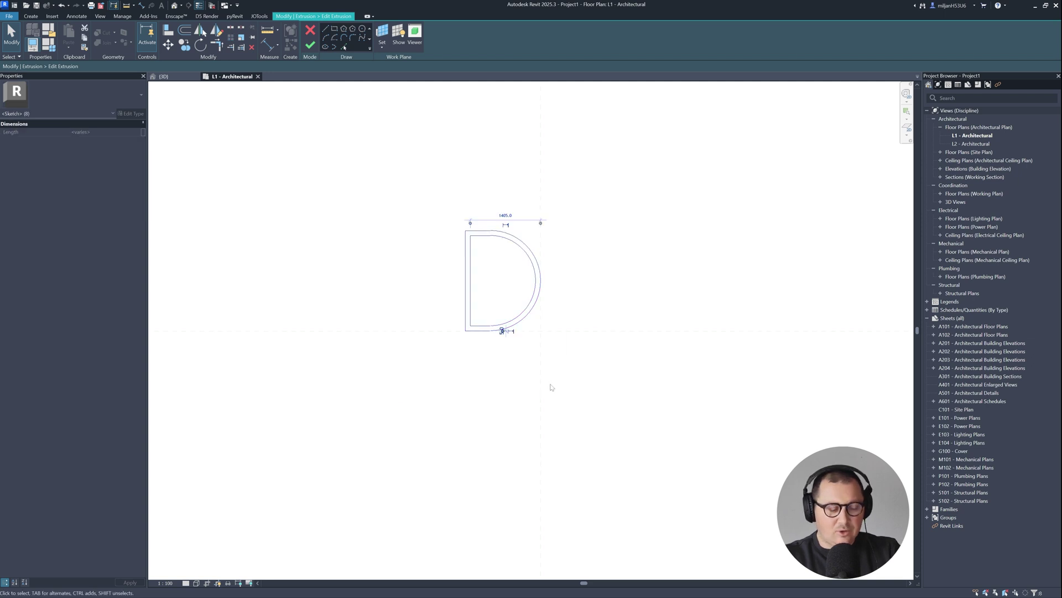
key("c")
key("o")
left_click(540, 400)
type("1")
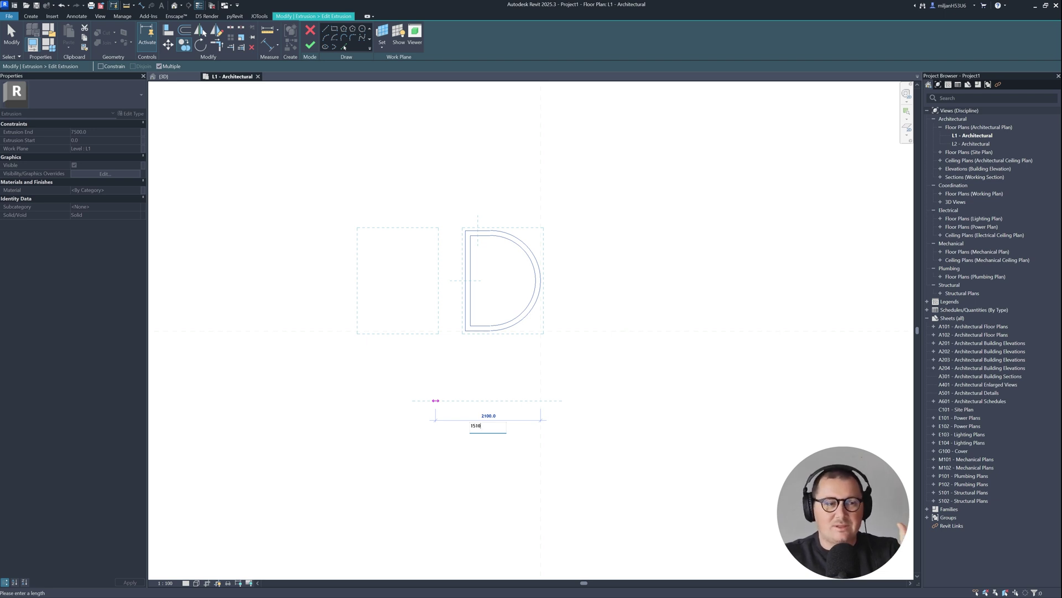
type("510")
key("Return")
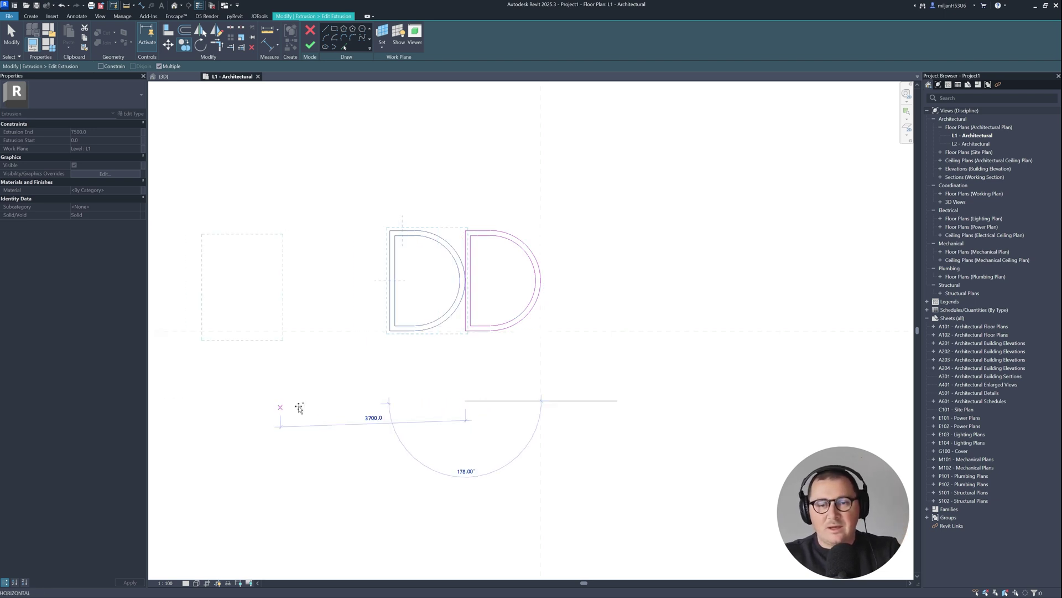
Step: Place three more D copies at about 1500 spacing, making five outlines
middle_click_drag(296, 416, 453, 408)
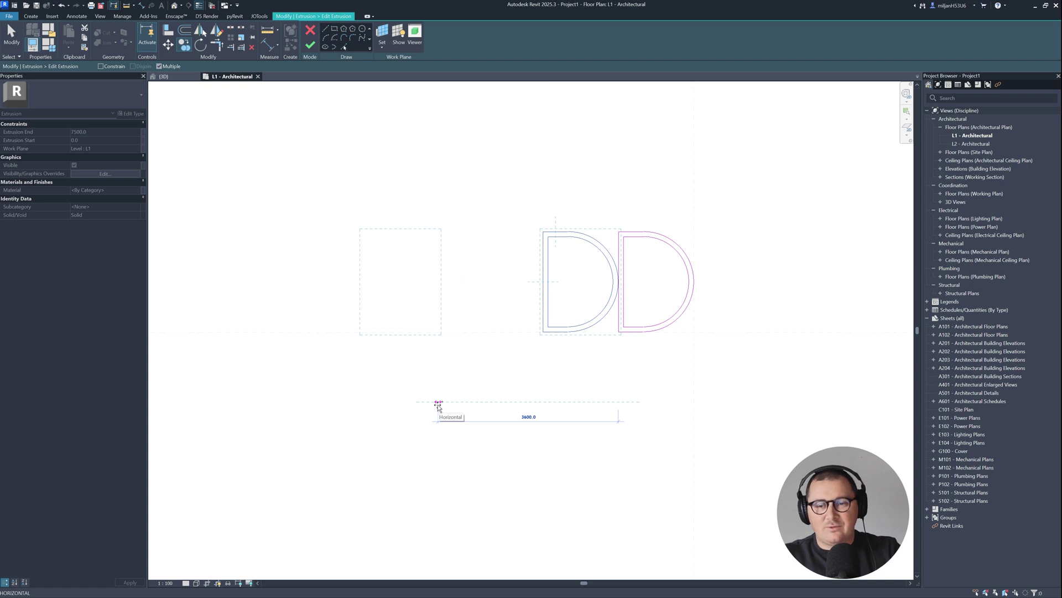
type("15")
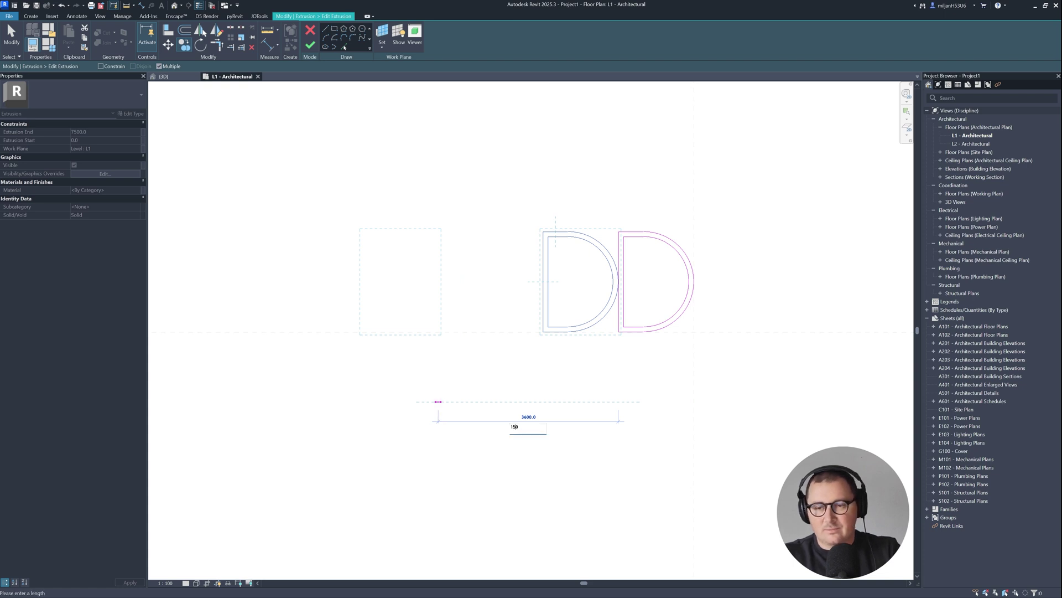
type("0")
key("Return")
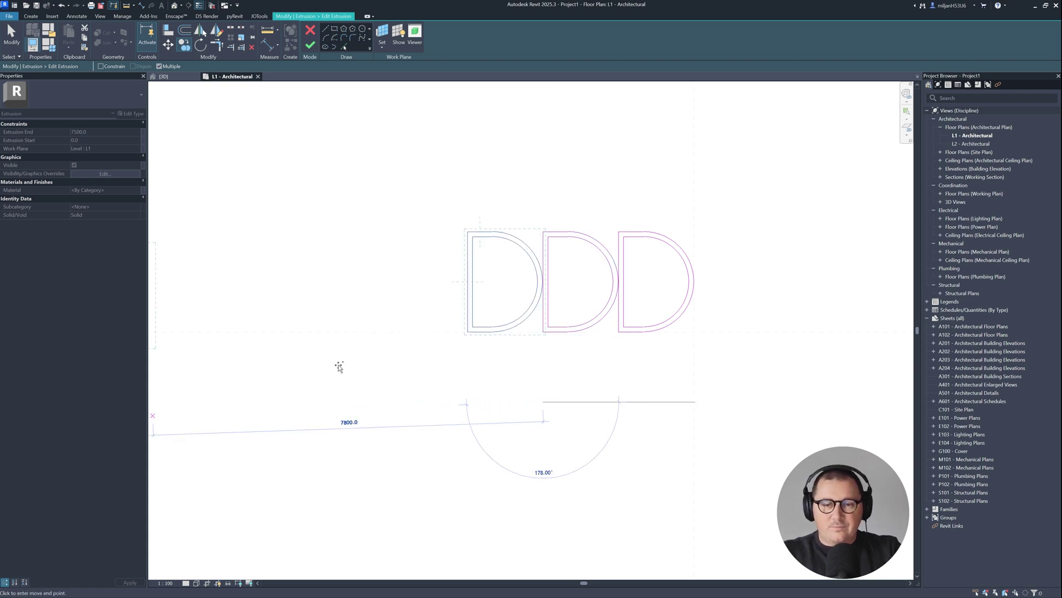
scroll(339, 367, "down", 1)
type("1500")
key("Return")
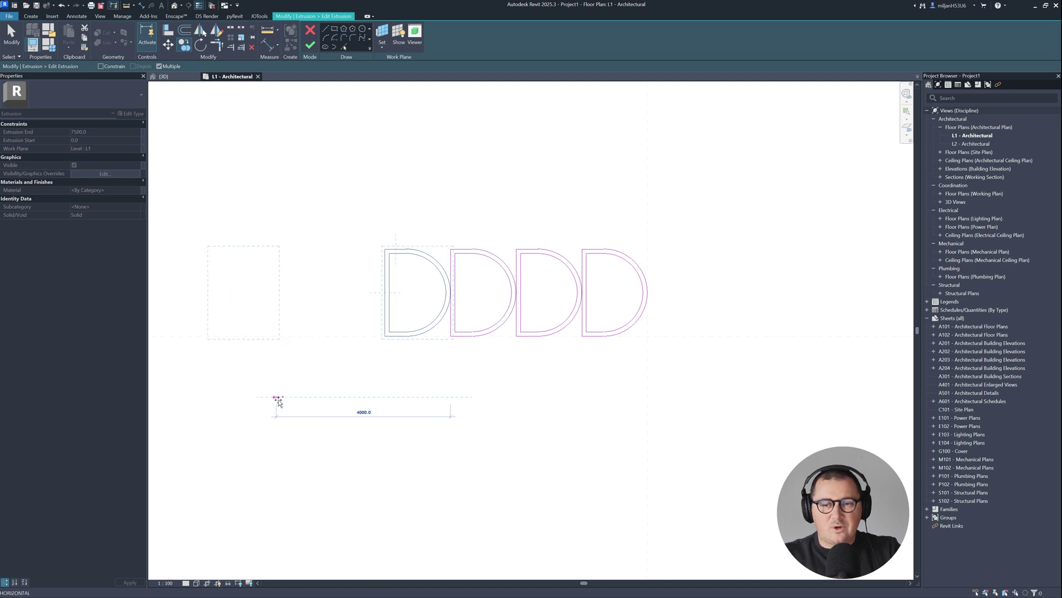
type("1510")
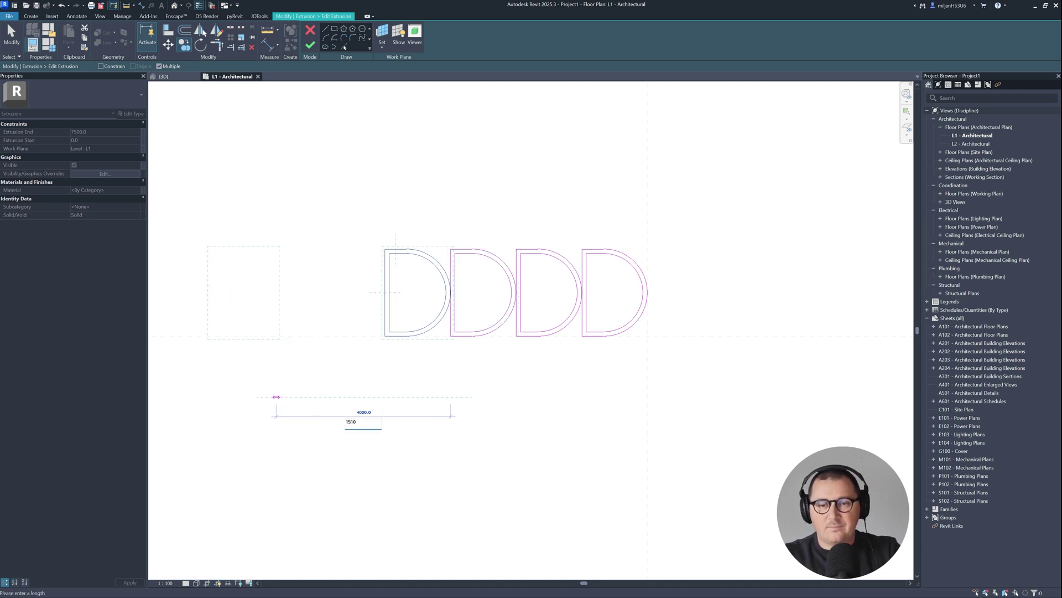
key("Return")
scroll(447, 280, "up", 5)
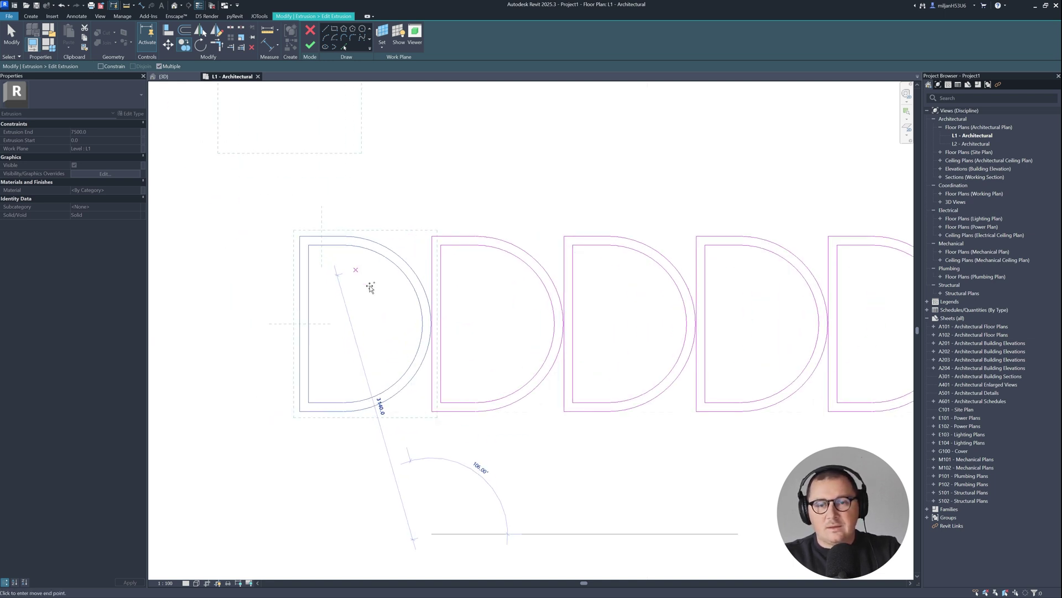
left_click(10, 34)
Step: Mirror the five D outlines across the vertical reference plane
scroll(450, 339, "up", 2)
scroll(434, 315, "down", 8)
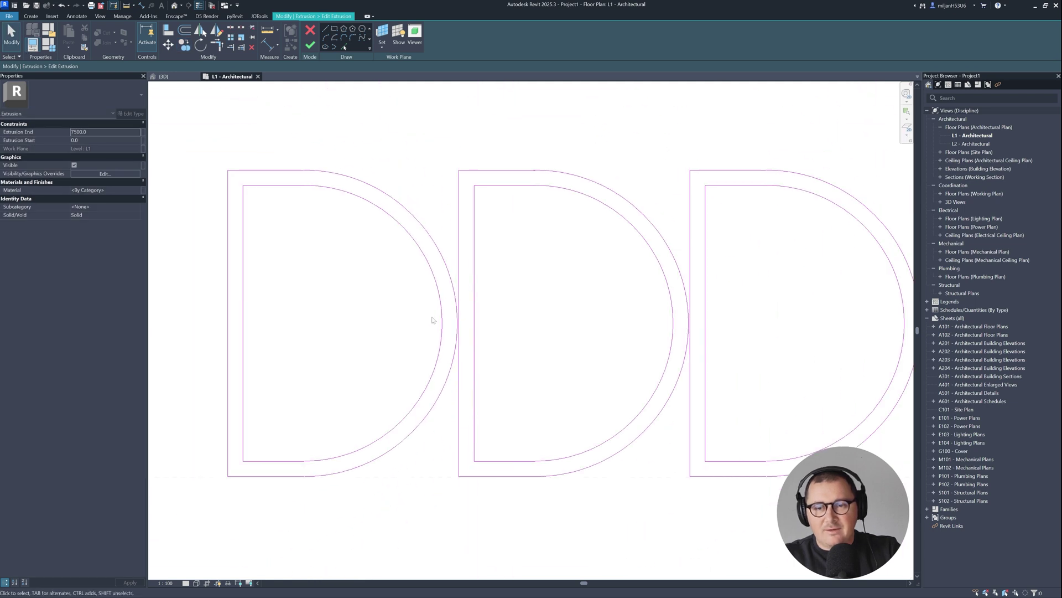
left_click_drag(301, 220, 732, 393)
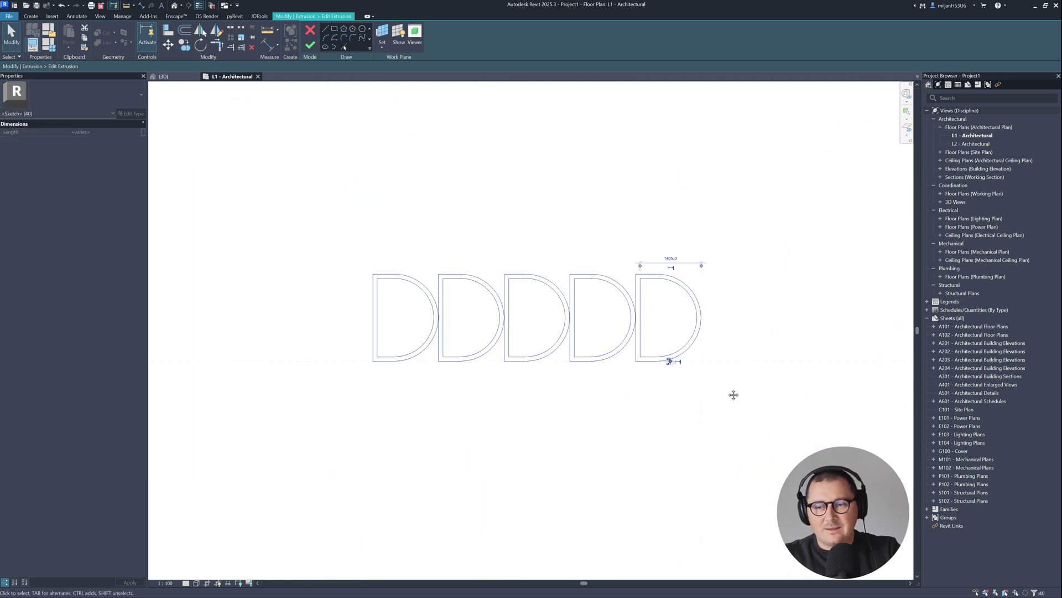
middle_click_drag(733, 393, 550, 396)
scroll(550, 396, "up", 1)
scroll(553, 399, "down", 1)
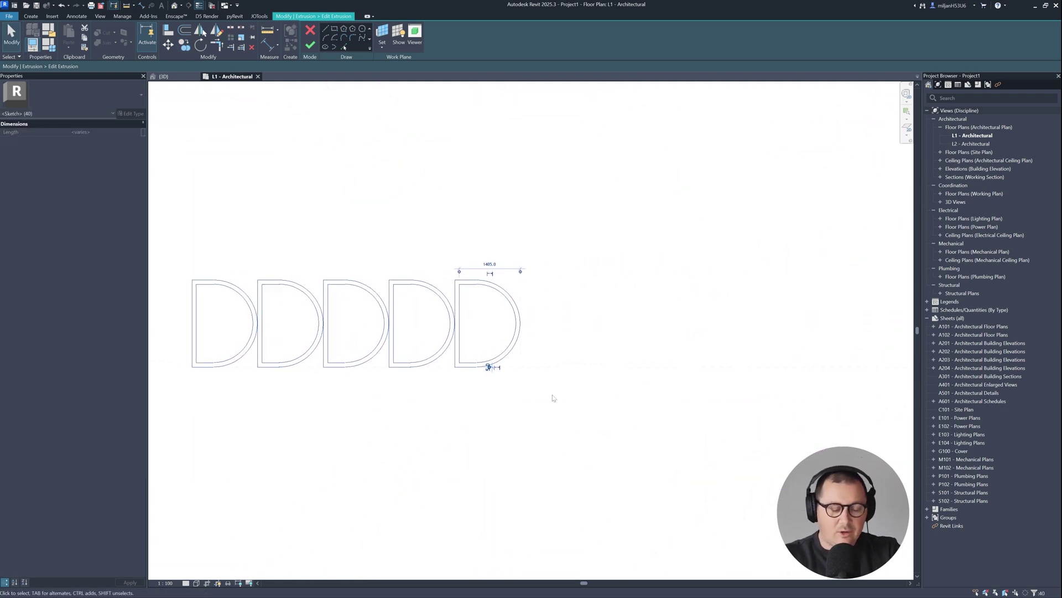
left_click(204, 33)
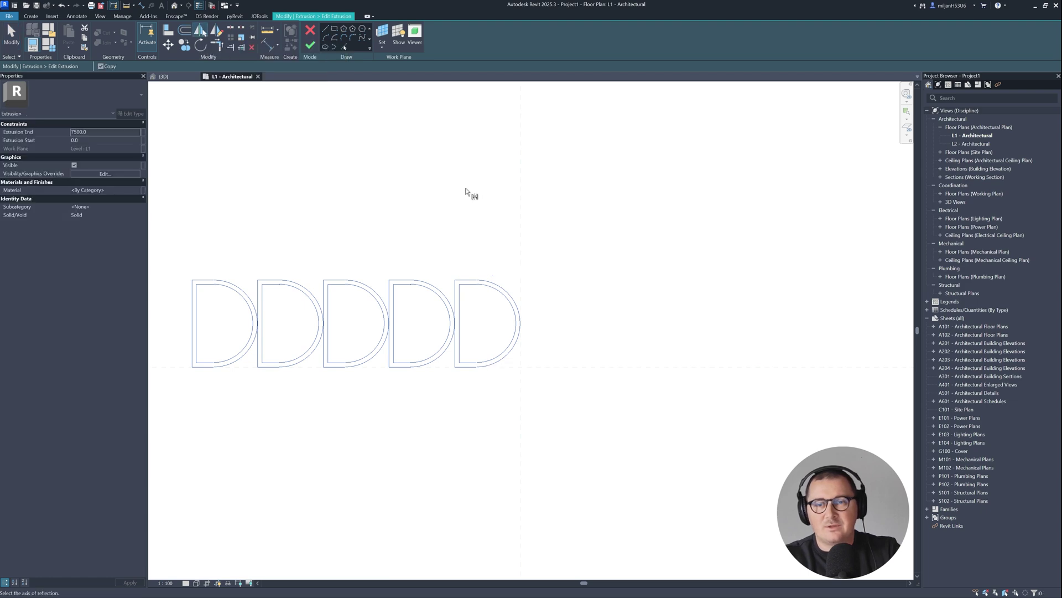
left_click(521, 246)
Step: Clear the selection and window-select all ten D outlines
scroll(529, 342, "up", 3)
scroll(530, 341, "up", 2)
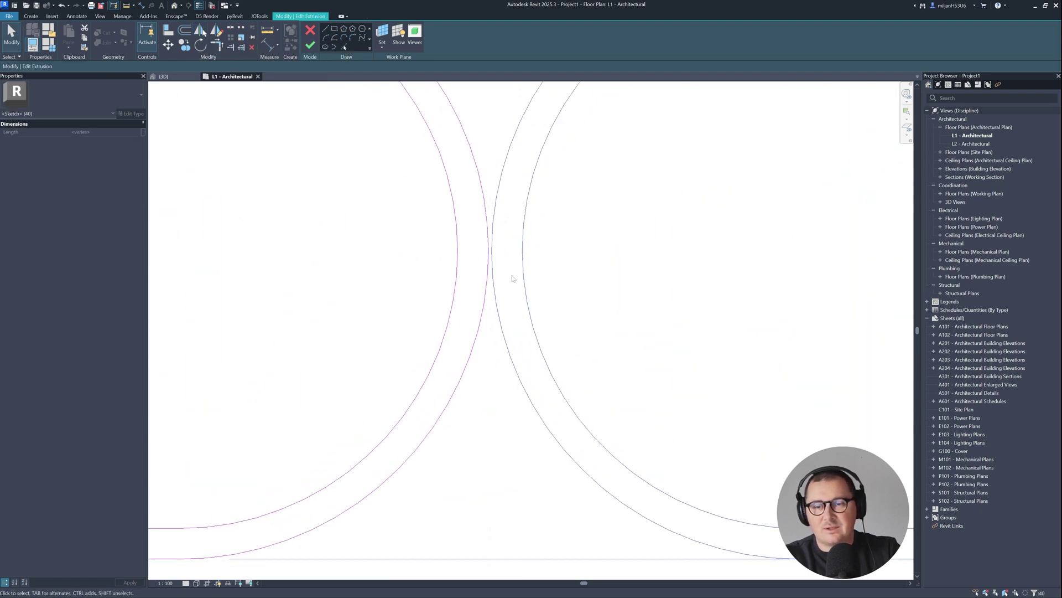
scroll(604, 345, "down", 4)
scroll(604, 345, "down", 2)
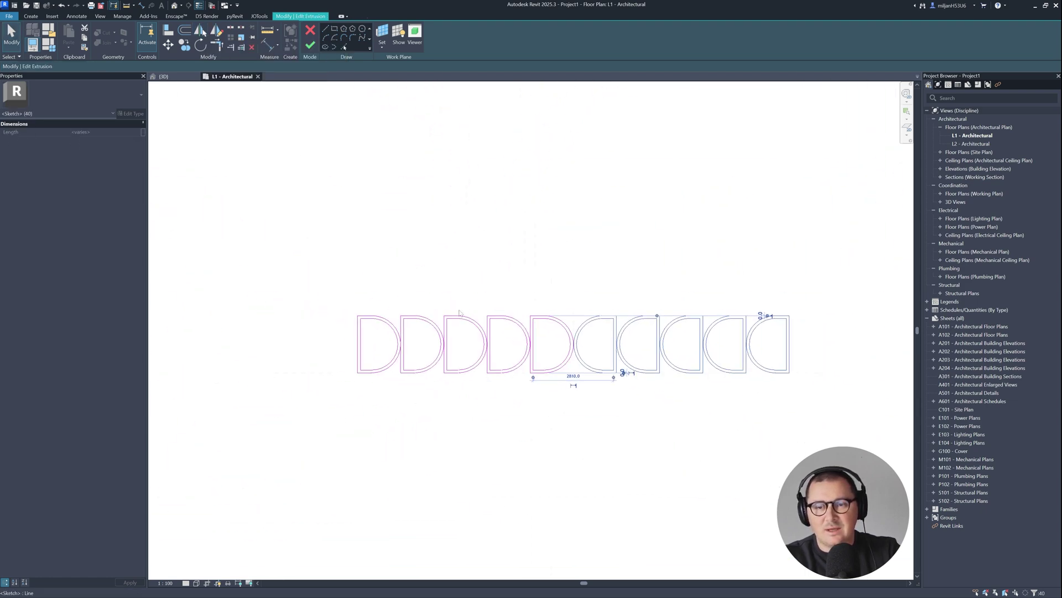
left_click(316, 272)
mouse_move(334, 275)
left_mouse_down()
mouse_move(700, 396)
mouse_move(852, 415)
left_mouse_up()
Step: Copy the row of D outlines upward four times at 2010 spacing
key("c")
key("o")
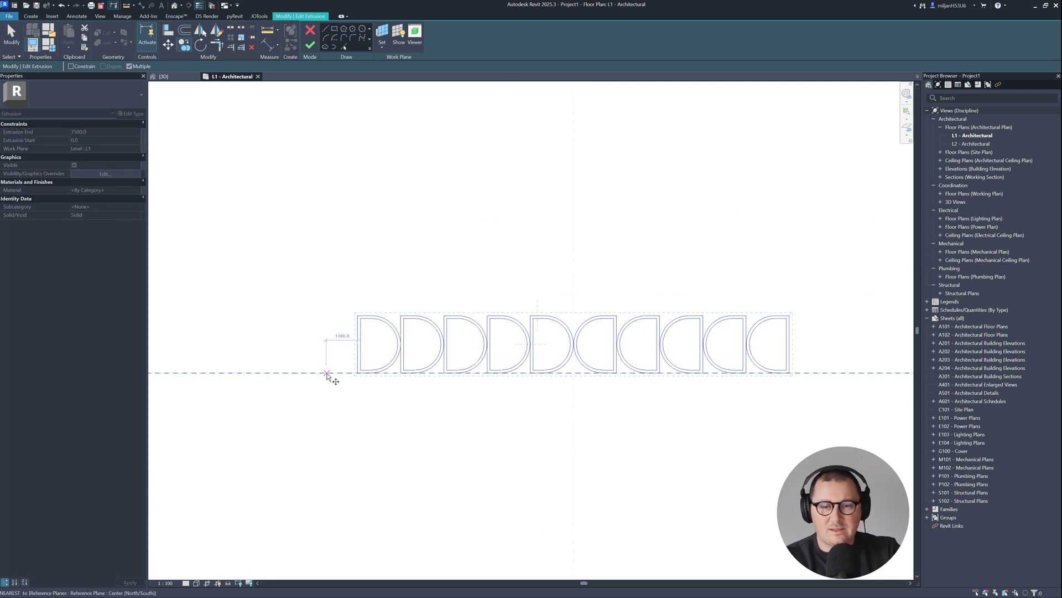
left_click(327, 373)
type("2010")
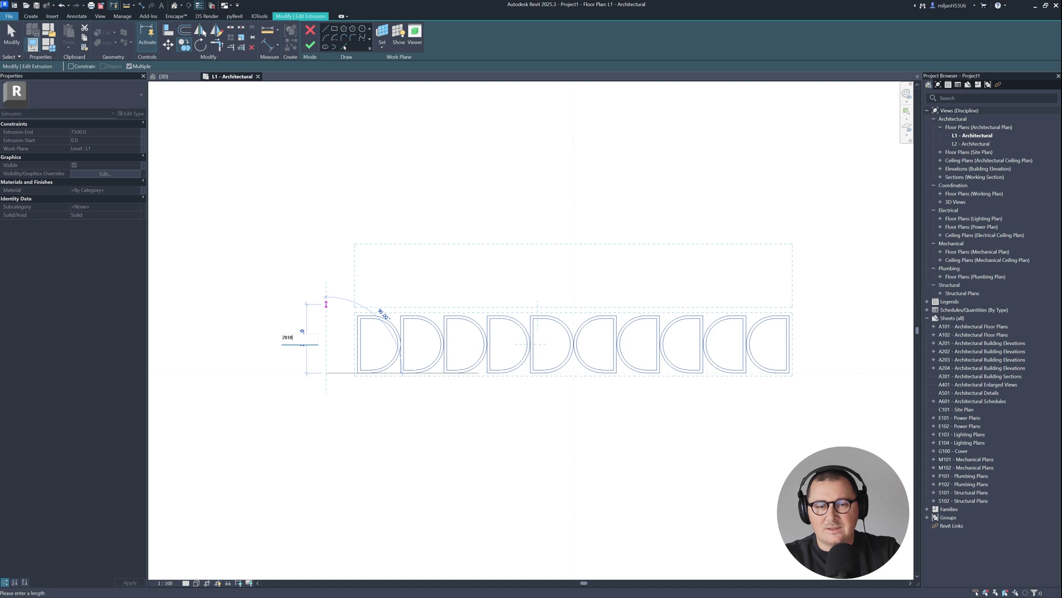
key("Return")
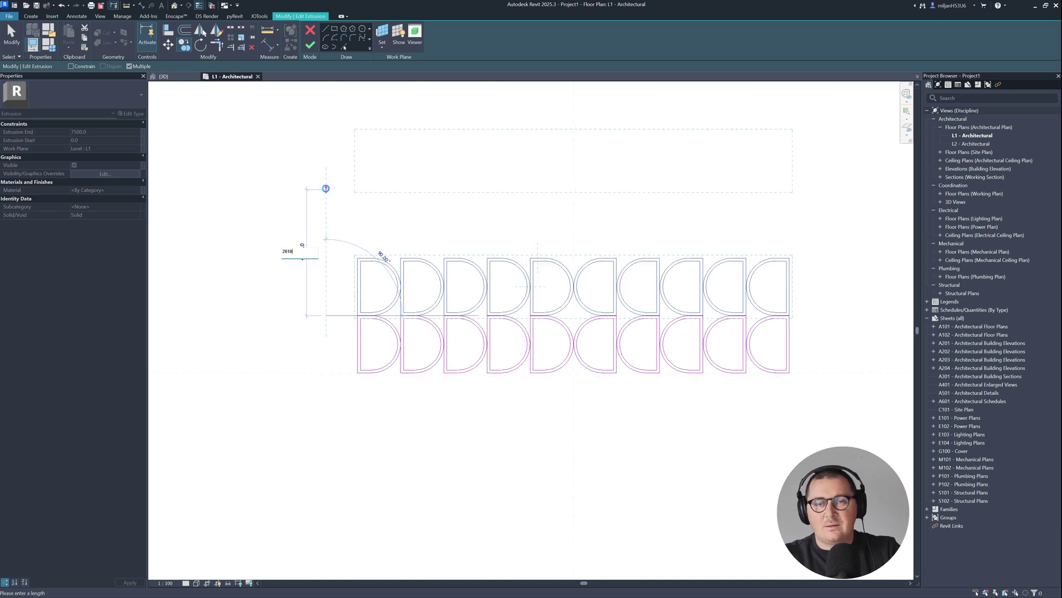
key("Return")
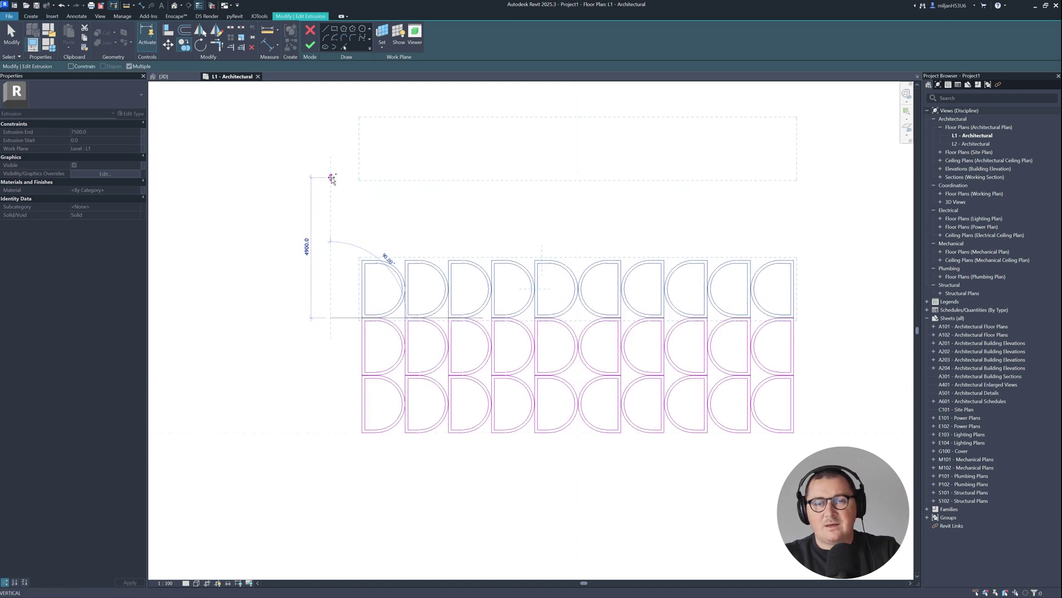
type("2010")
key("Return")
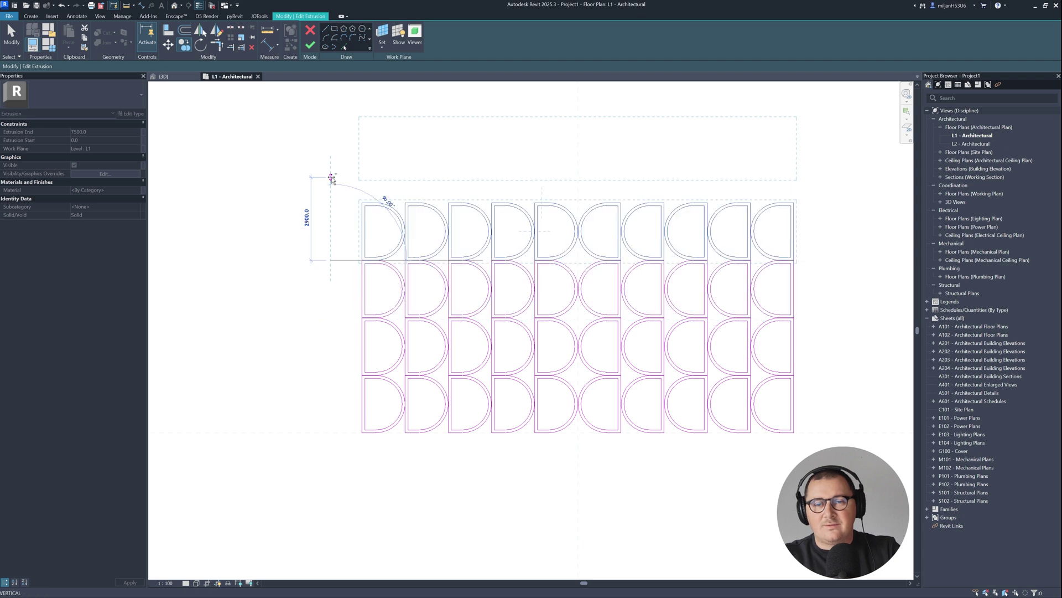
type("201")
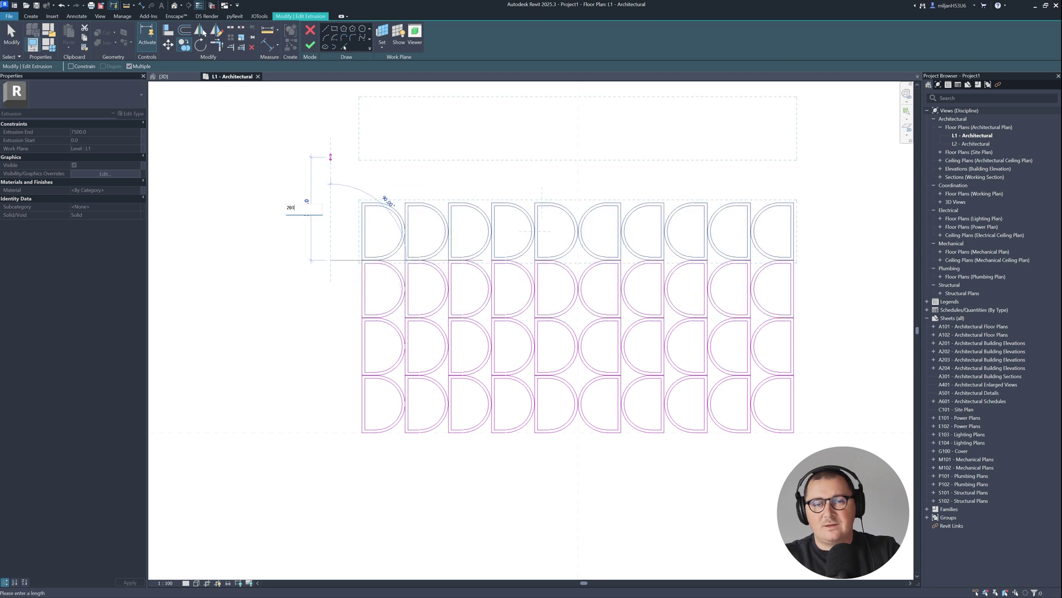
type("0")
key("Return")
key("Escape")
key("Escape")
key("z")
Step: Mirror the whole D-outline grid across the horizontal reference plane
key("f")
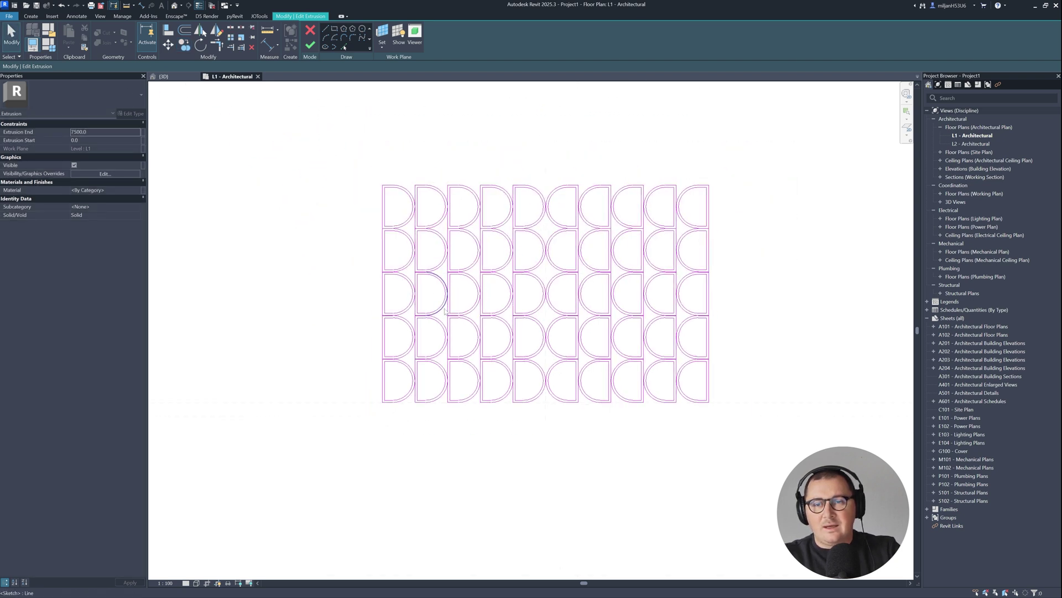
mouse_move(292, 128)
left_mouse_down()
mouse_move(704, 379)
mouse_move(747, 432)
left_mouse_up()
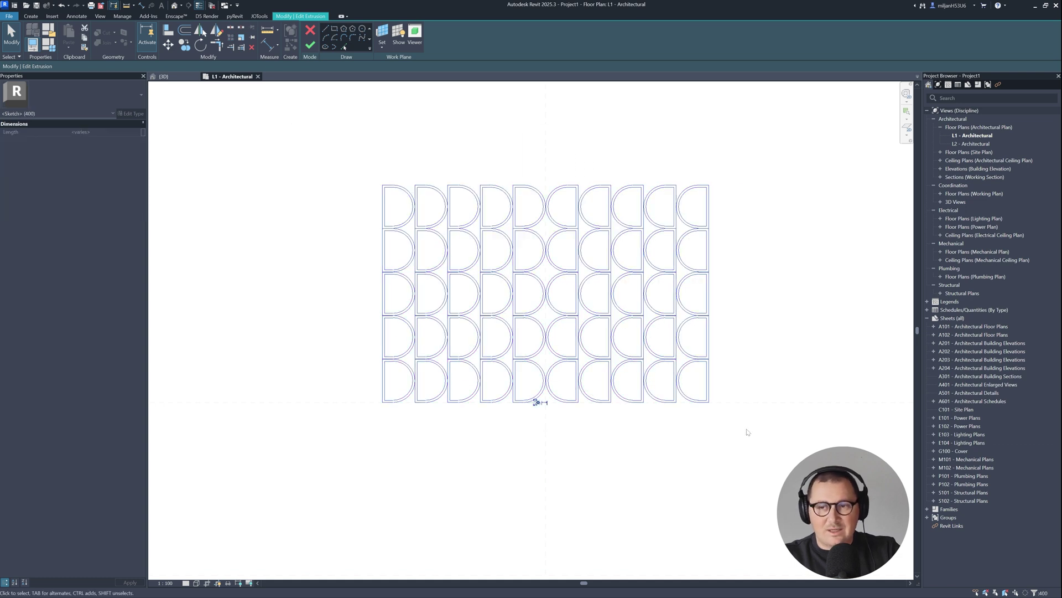
left_click(200, 31)
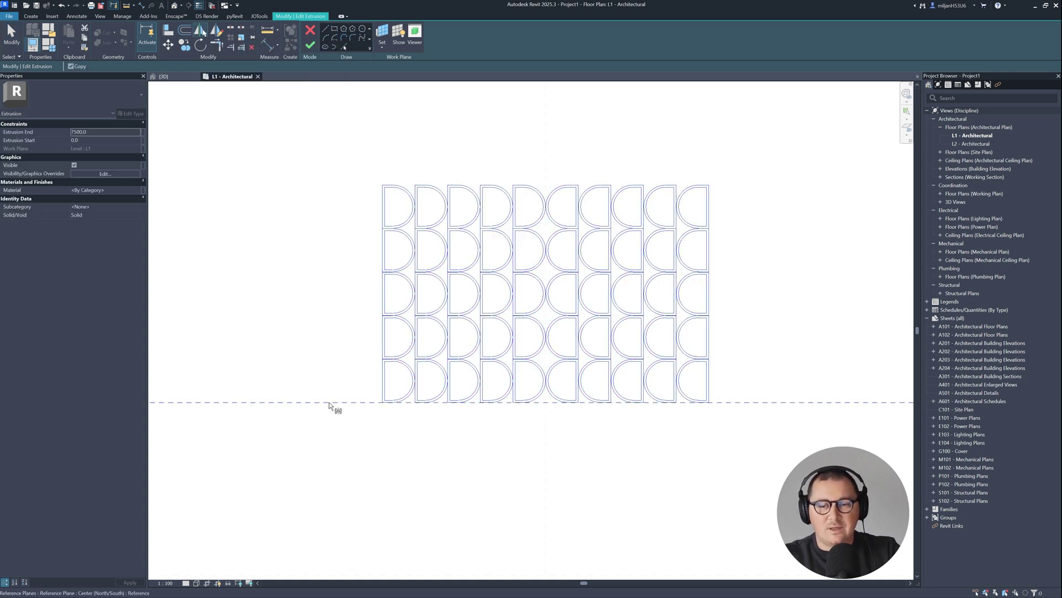
left_click(329, 403)
middle_click_drag(190, 221, 203, 138)
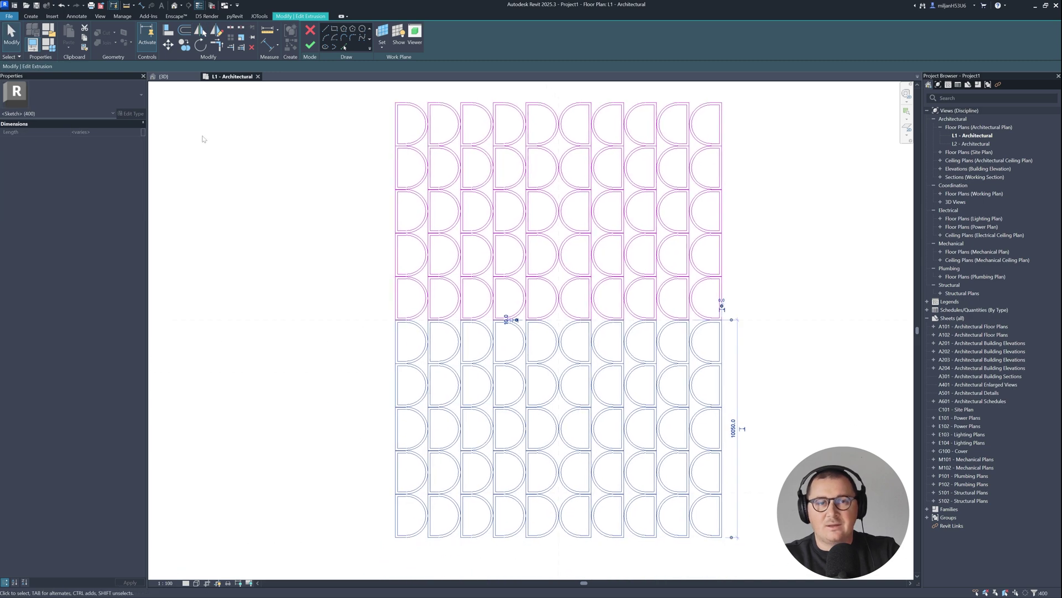
Step: Finish the sketch in 3D to extrude the D-shaped column grid, then glance at the Harbin article
left_click(164, 76)
scroll(432, 470, "down", 3)
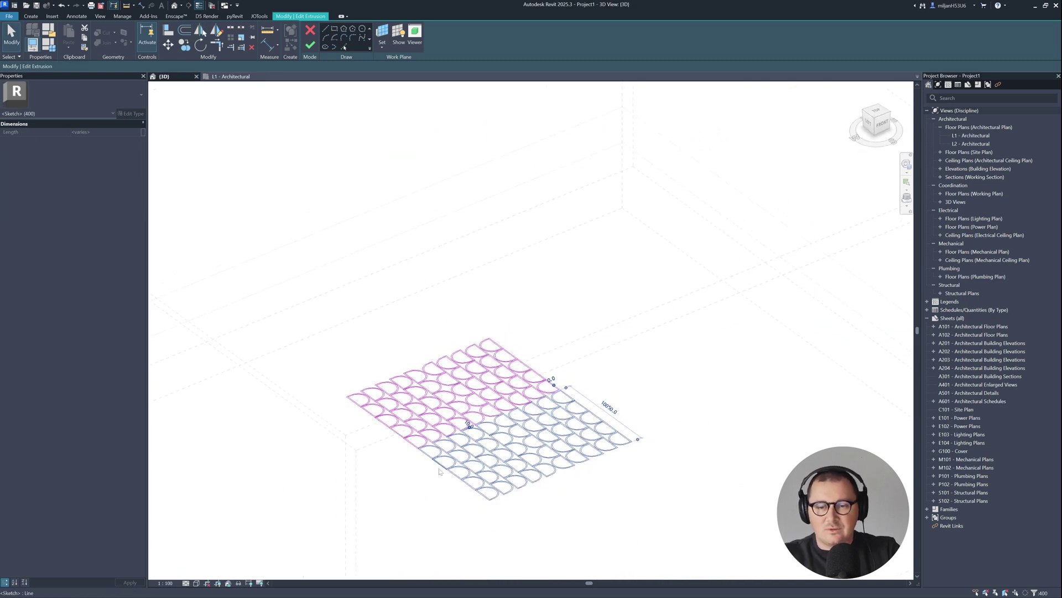
middle_click_drag(439, 471, 426, 477, "shift")
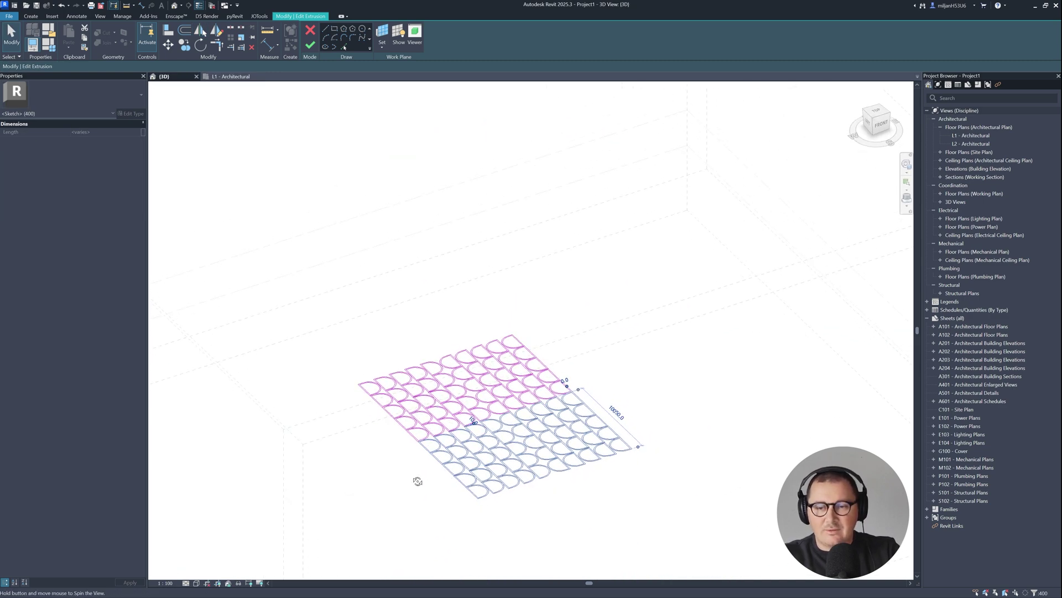
left_click(309, 47)
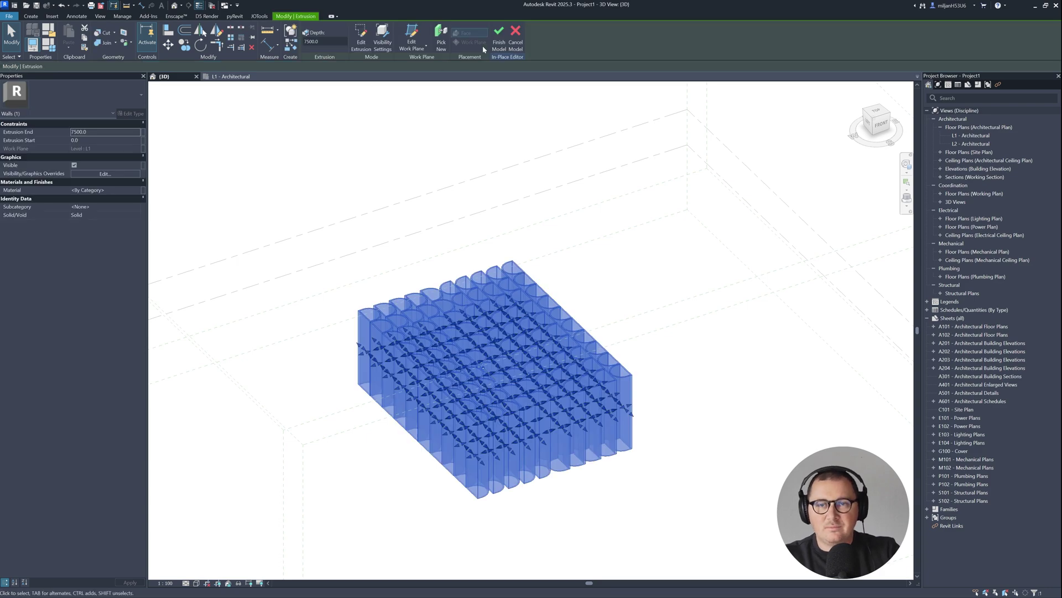
key("Escape")
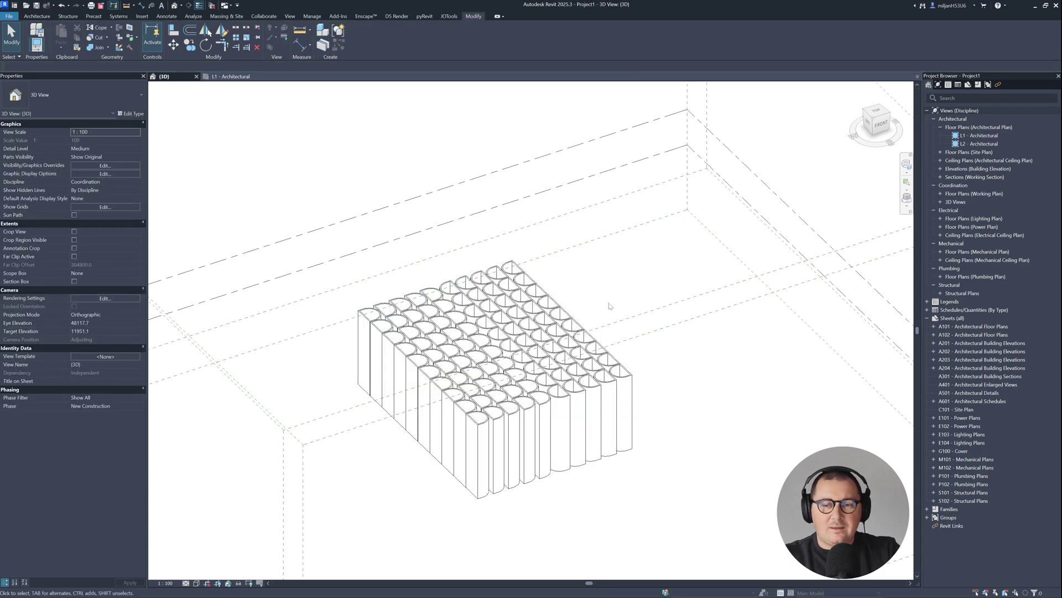
left_click(553, 411)
middle_click_drag(553, 411, 532, 455, "shift")
key("Escape")
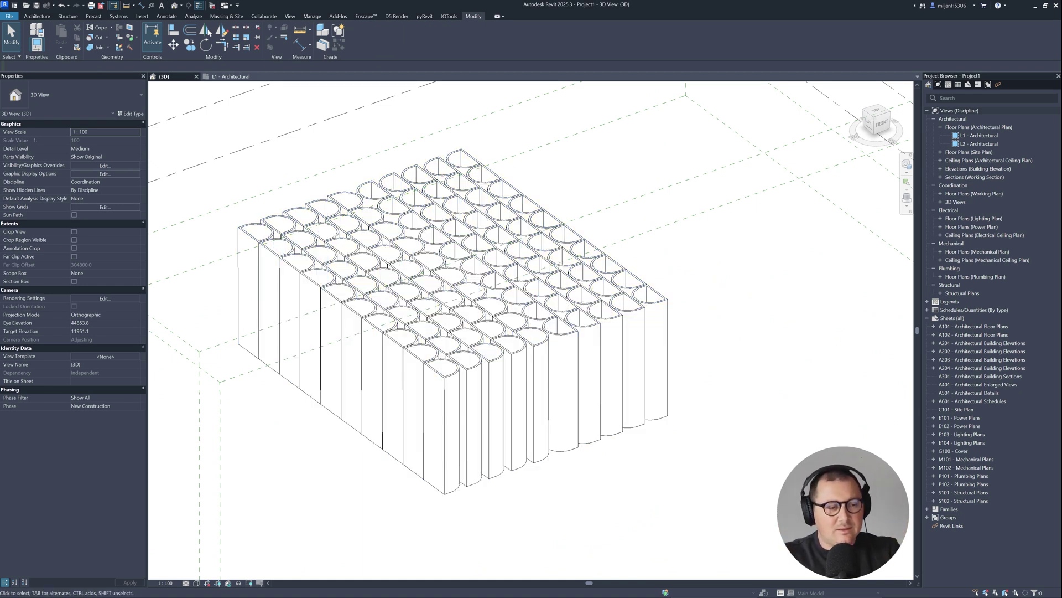
key("alt+Tab")
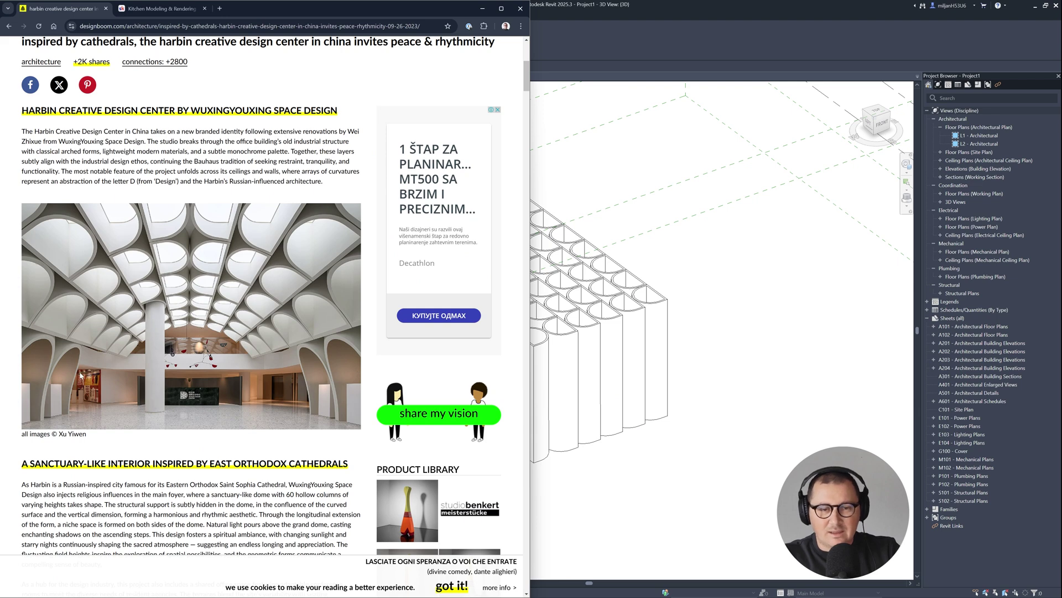
left_click(628, 45)
Step: Open the South elevation view from the south elevation marker on the L1 floor plan
left_click(533, 242)
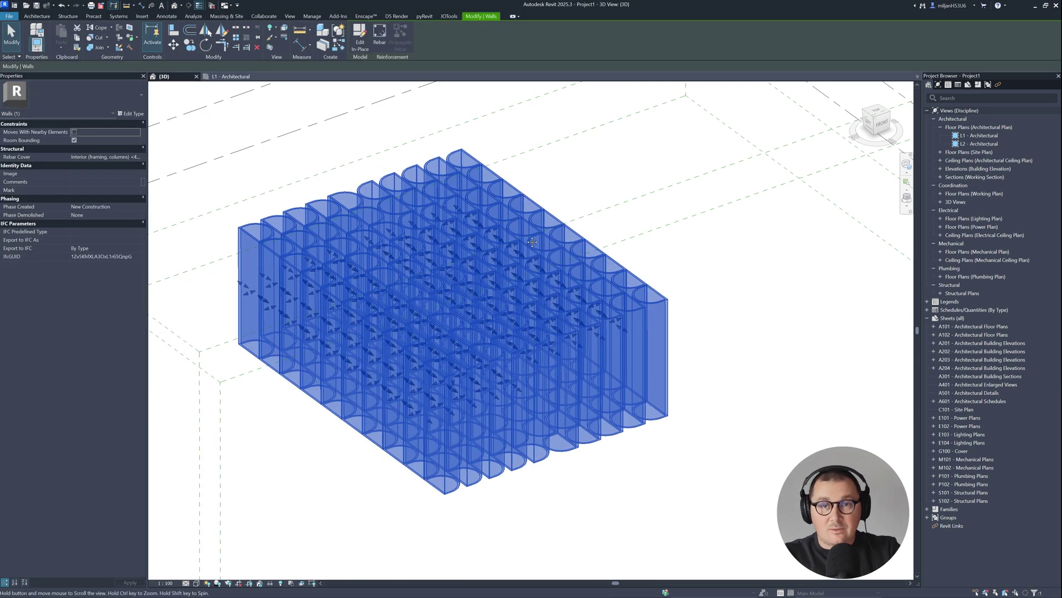
middle_click_drag(532, 242, 602, 238)
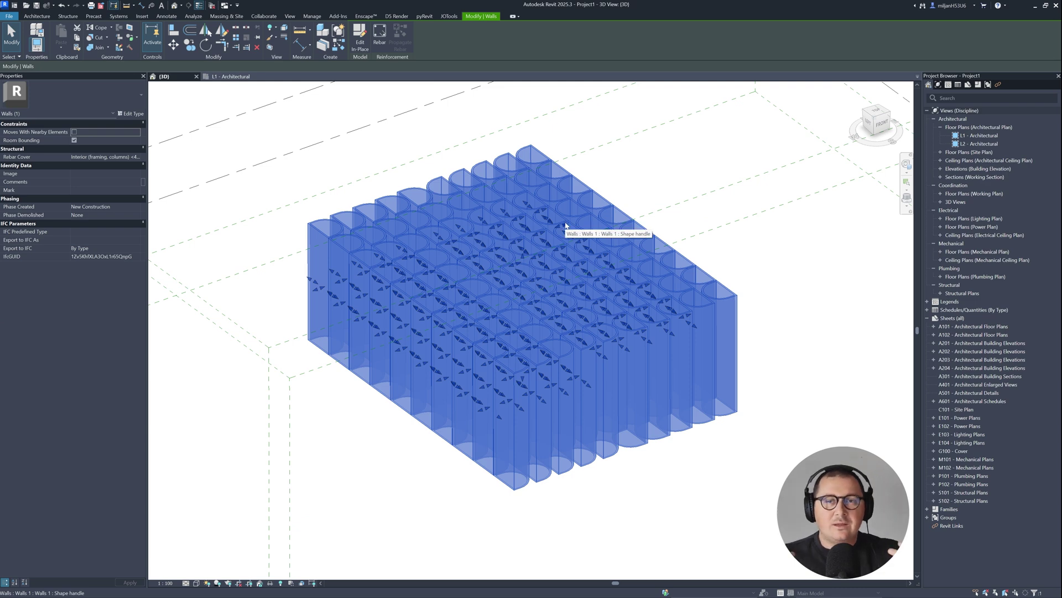
left_click(360, 39)
key("Escape")
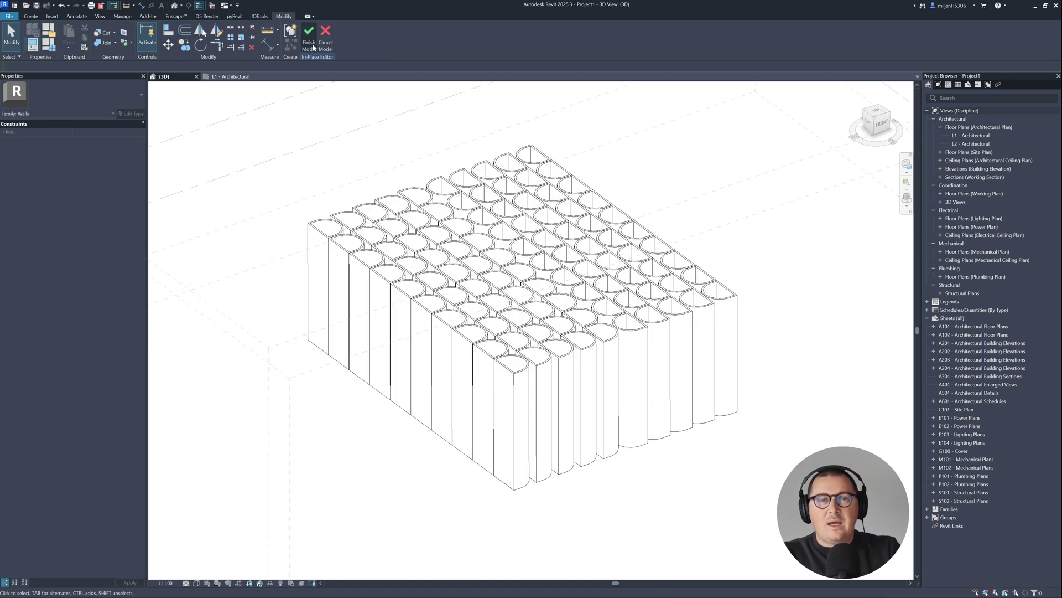
left_click(232, 76)
scroll(476, 233, "down", 5)
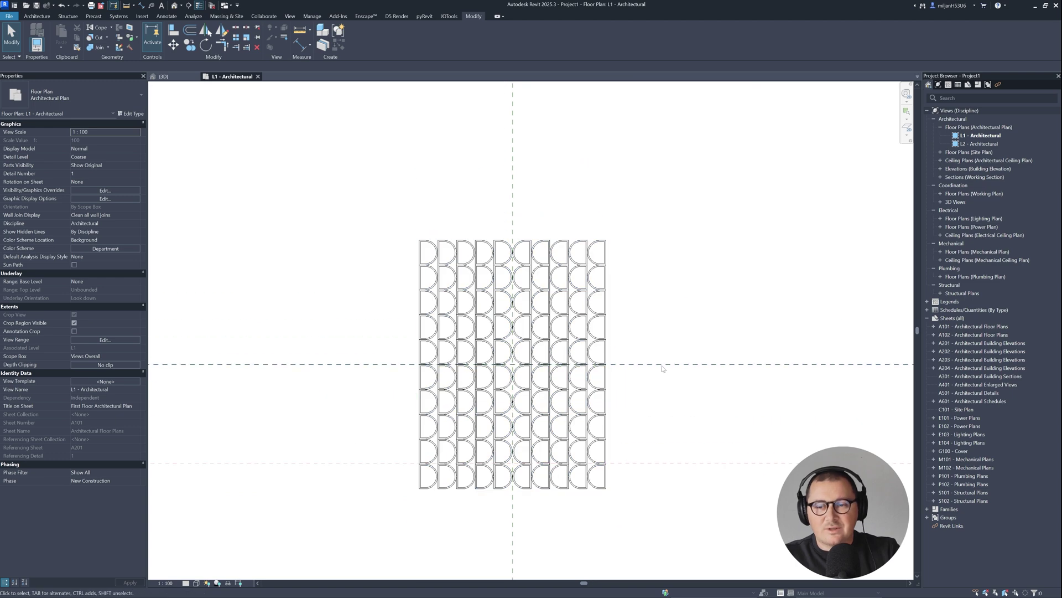
scroll(682, 313, "down", 2)
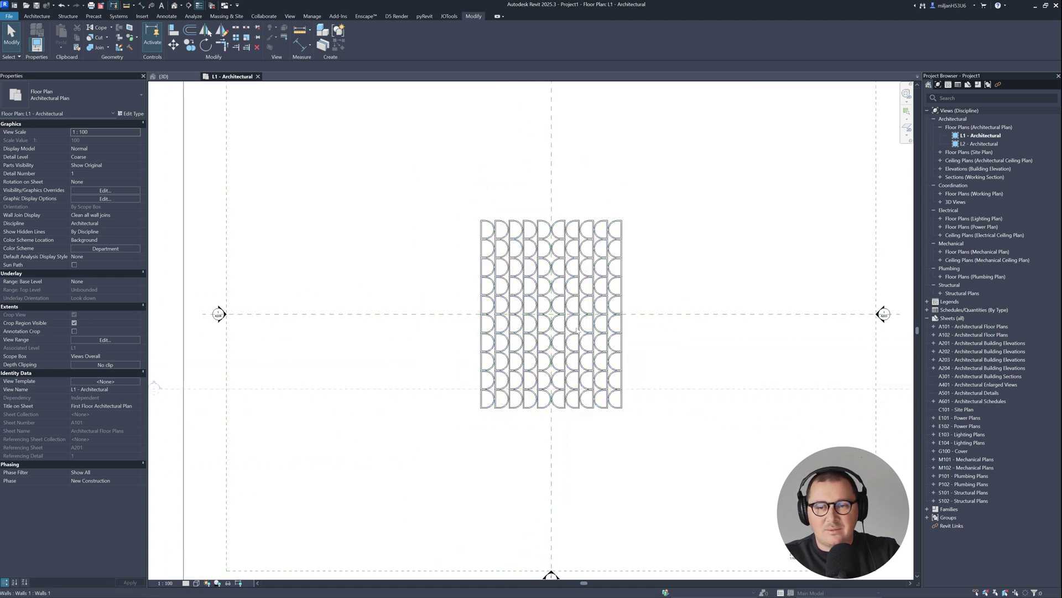
middle_click_drag(577, 330, 570, 228)
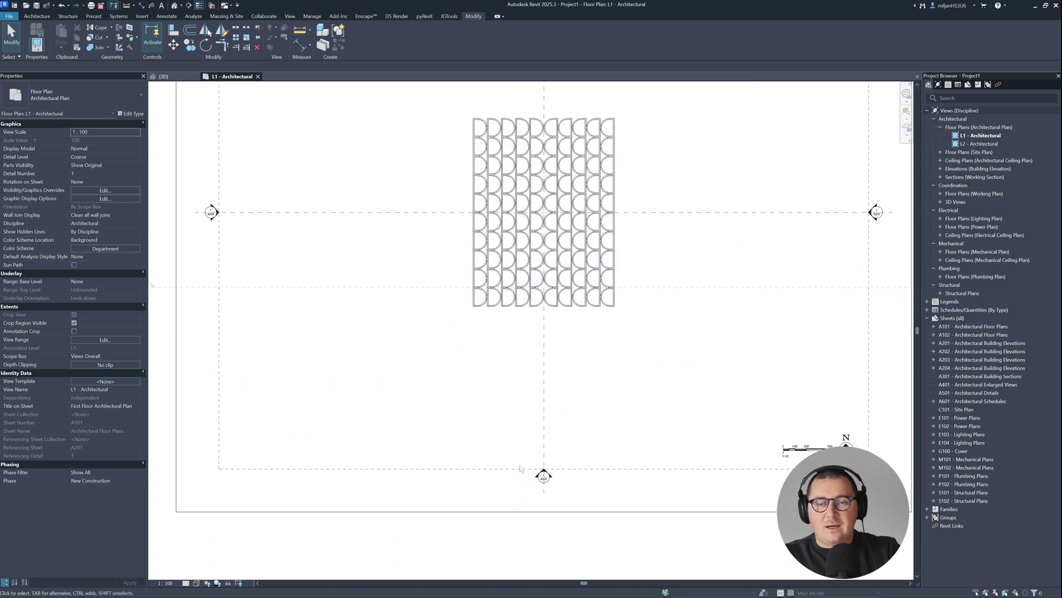
left_click(553, 478)
right_click(553, 477)
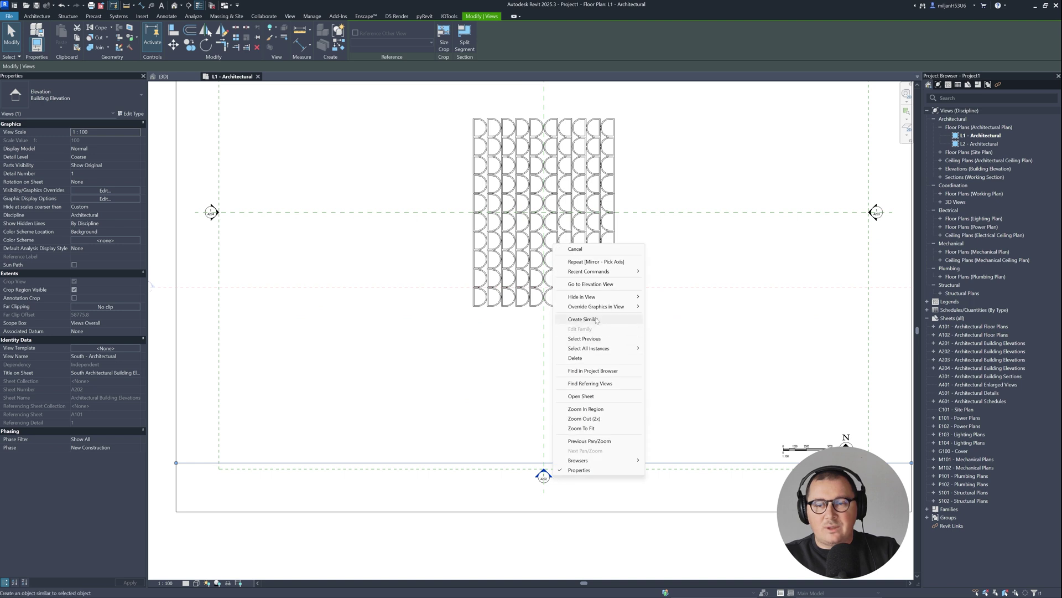
left_click(586, 284)
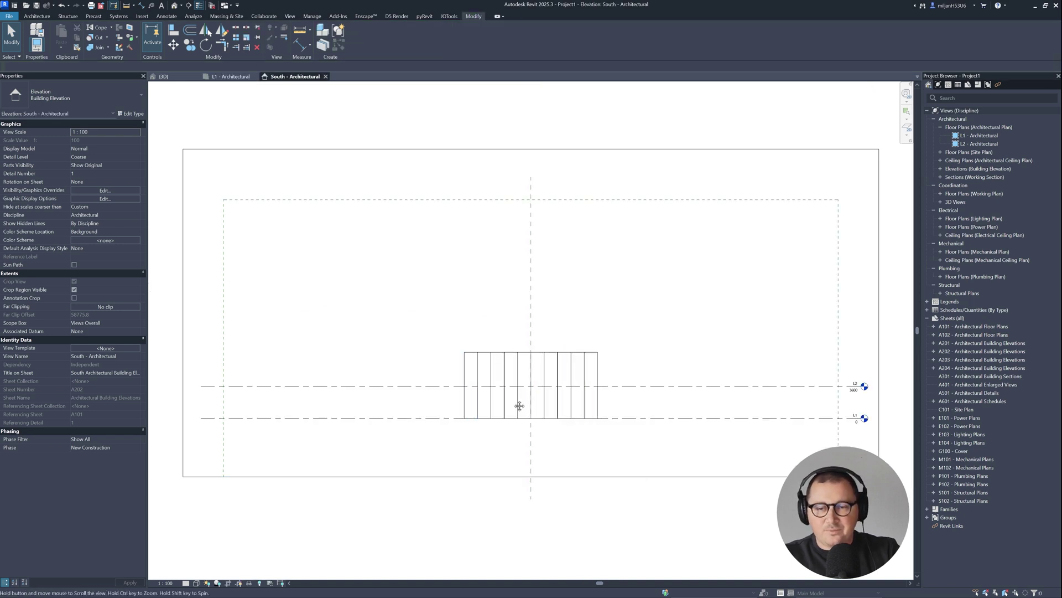
Step: Check the Center (North/South) and Center (East/West) reference planes on the L1 plan
left_click(231, 77)
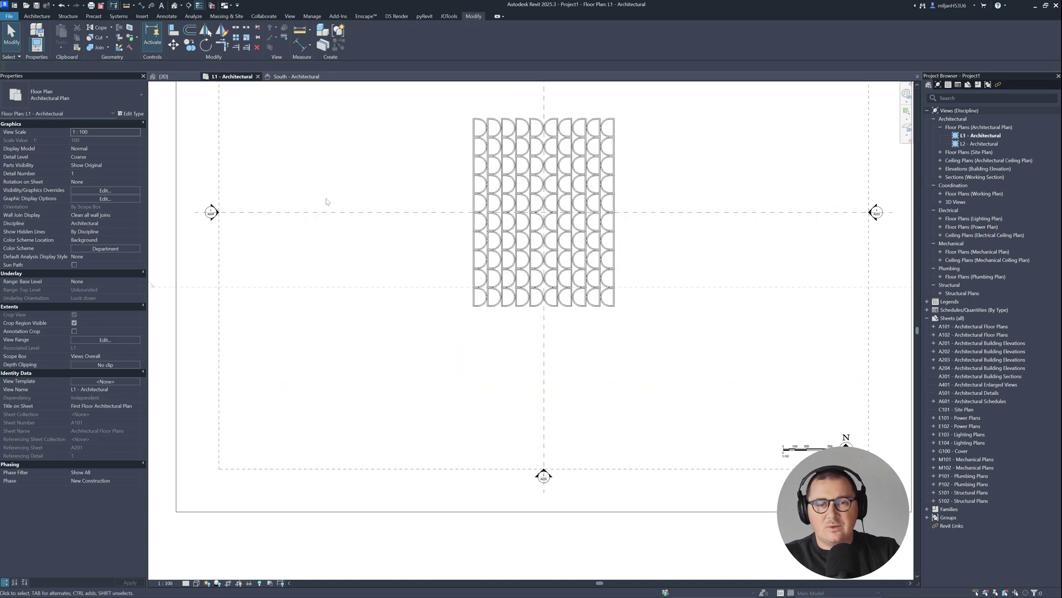
left_click(350, 212)
middle_click_drag(352, 214, 361, 236)
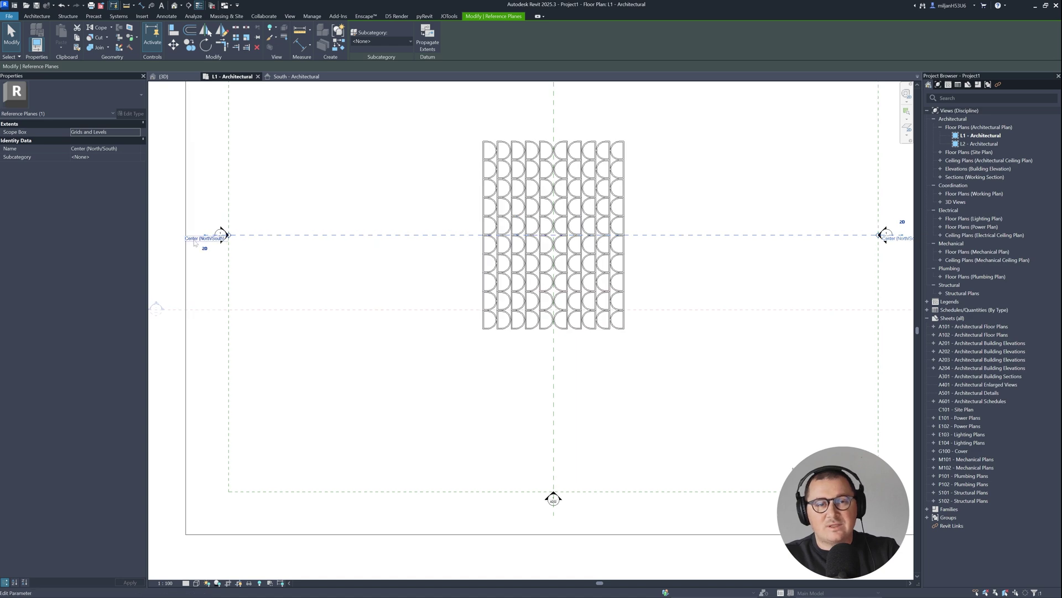
middle_click_drag(478, 241, 456, 282)
left_click(531, 153)
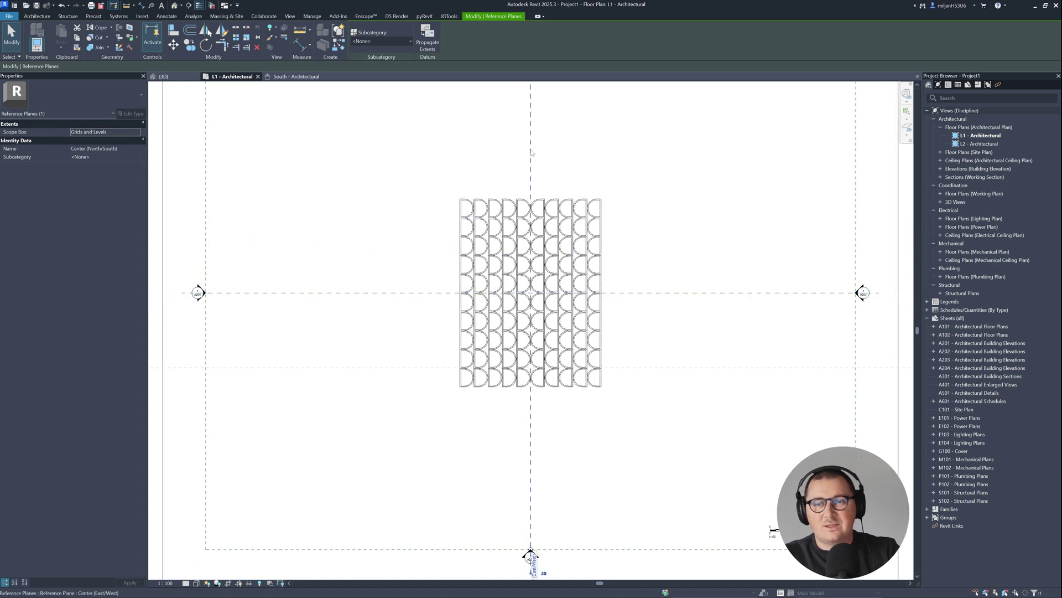
middle_click_drag(532, 153, 577, 309)
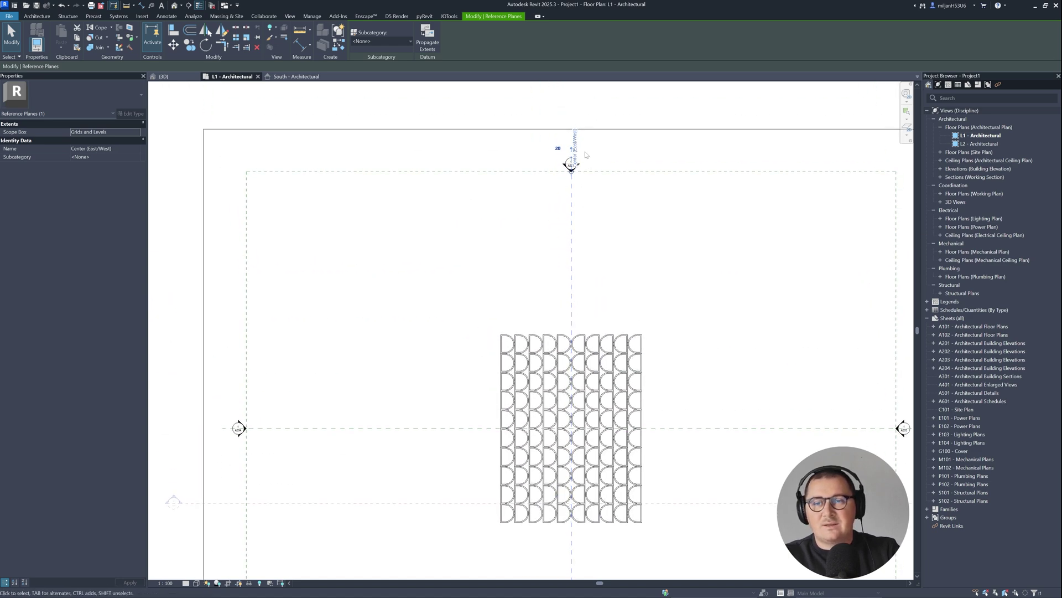
left_click(438, 303)
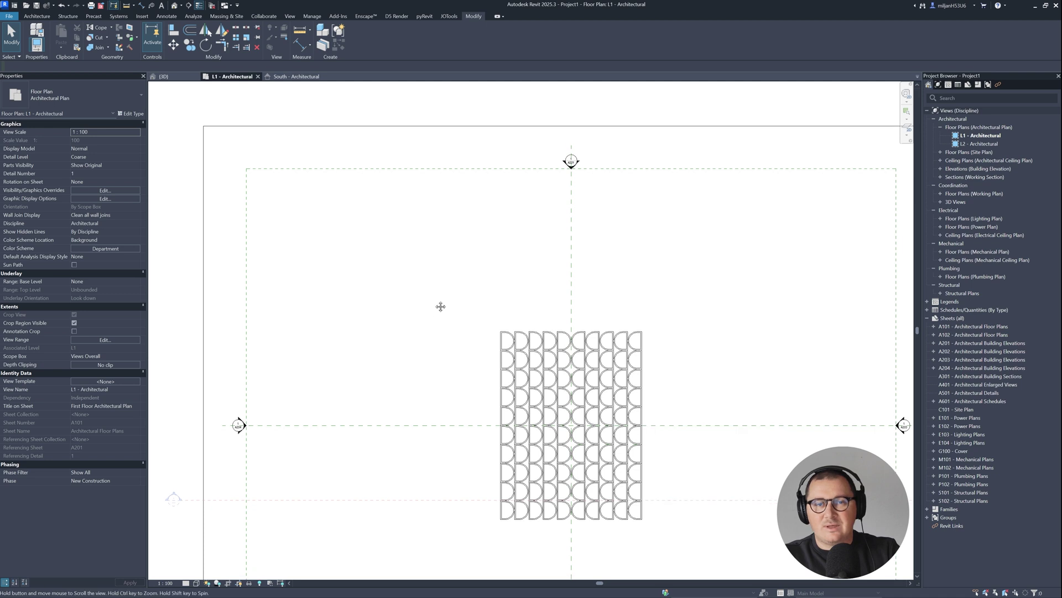
Step: Select the D-shaped column wall in South elevation and reopen it with Edit In-Place
left_click(293, 78)
left_click(517, 393)
scroll(517, 393, "up", 2)
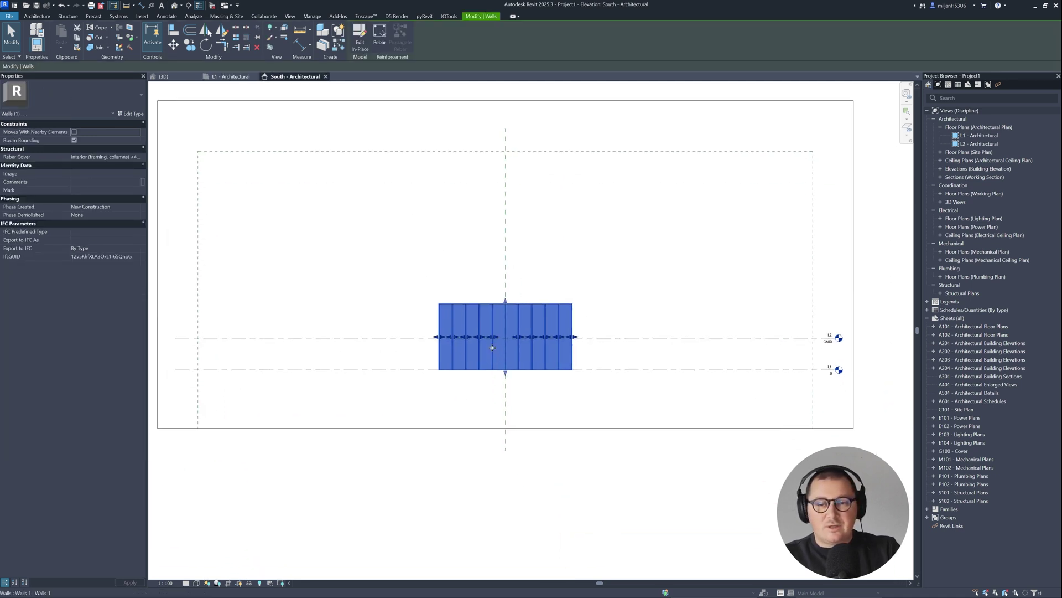
scroll(503, 301, "up", 1)
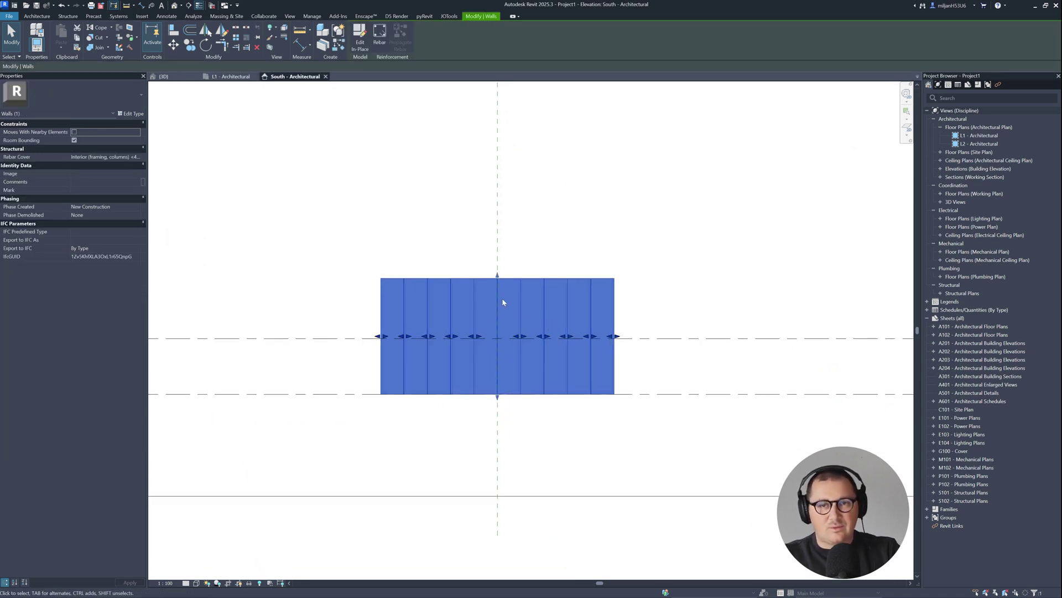
middle_click_drag(502, 301, 488, 310)
left_click(359, 39)
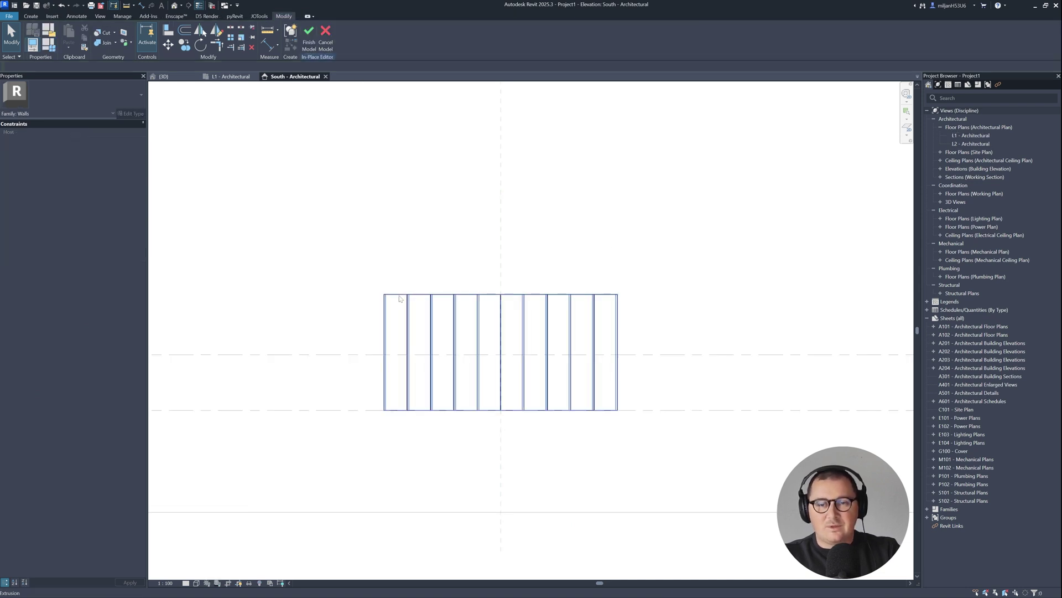
Step: Start a void extrusion on work plane Reference Plane: Center (North/South)
left_click(379, 258)
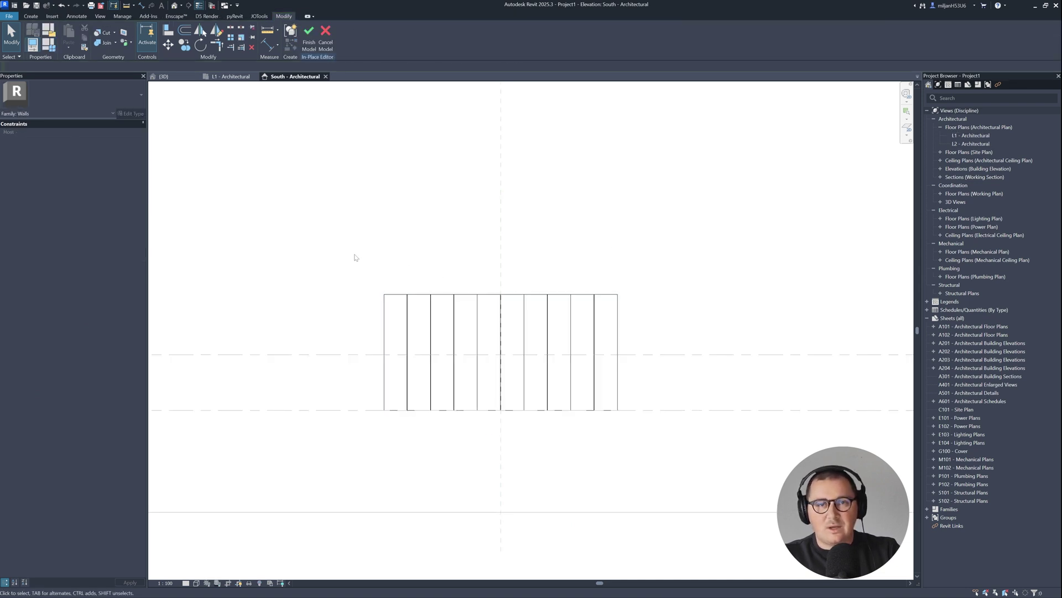
left_click(31, 16)
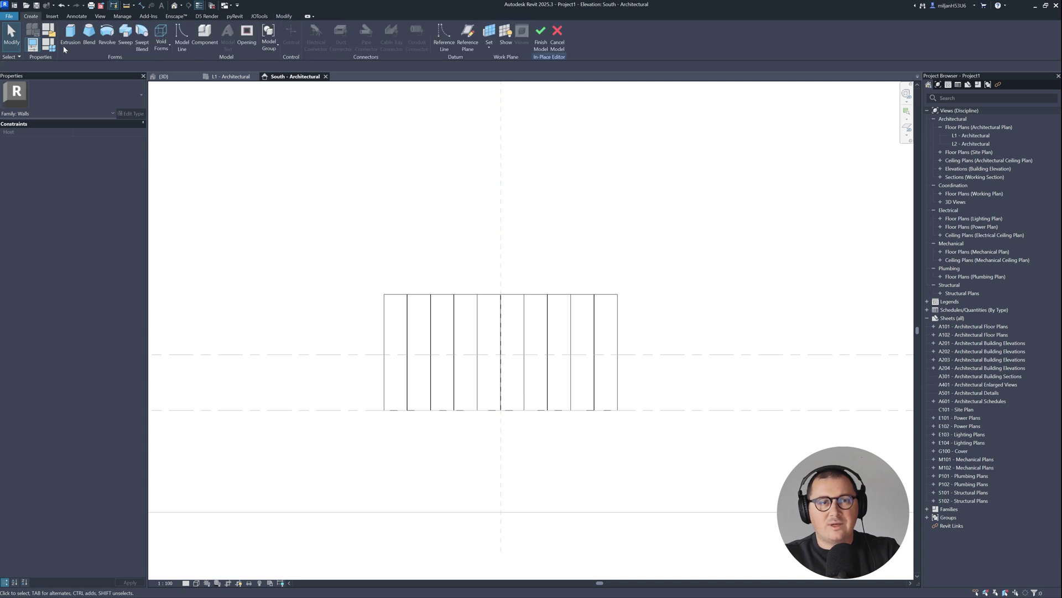
left_click(162, 50)
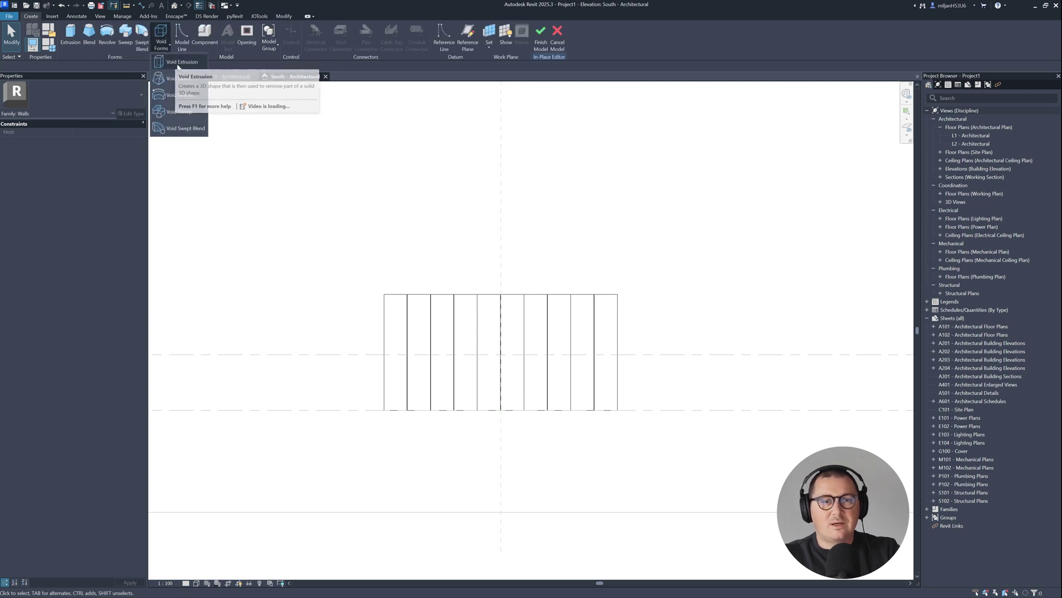
left_click(175, 95)
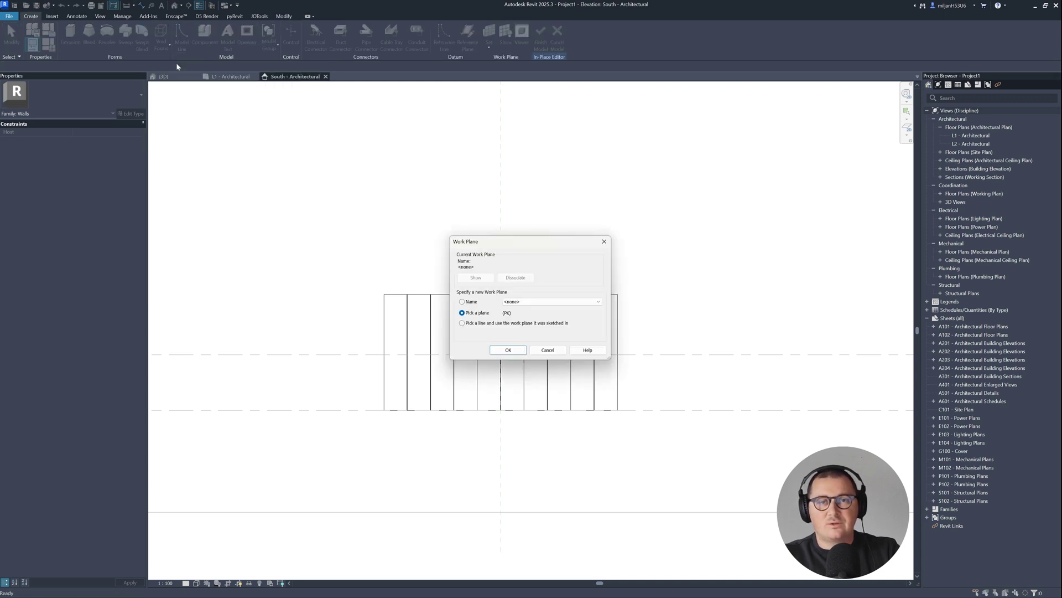
left_click(534, 301)
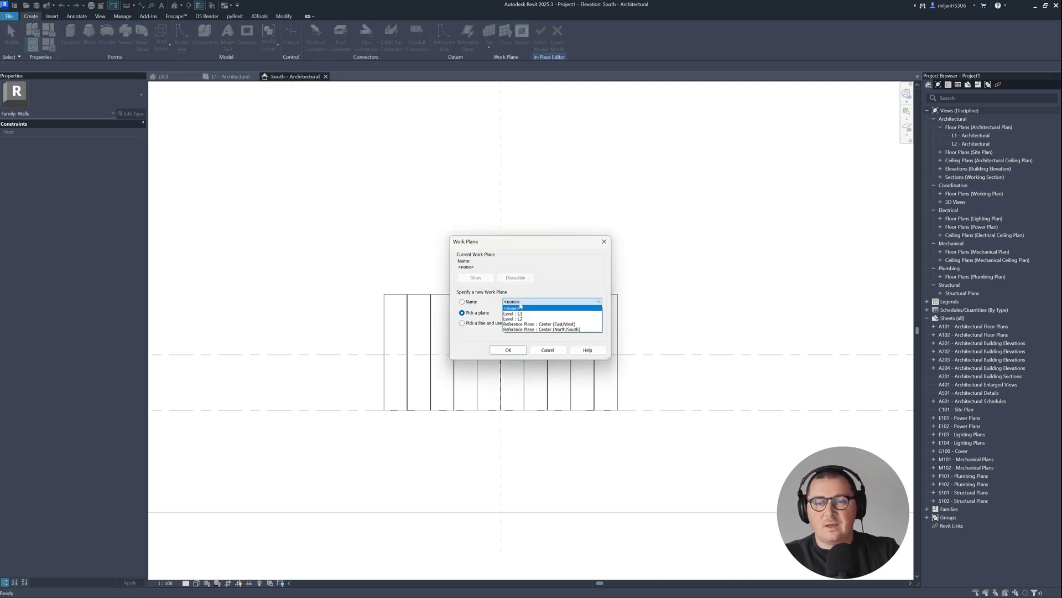
left_click(532, 330)
left_click(508, 350)
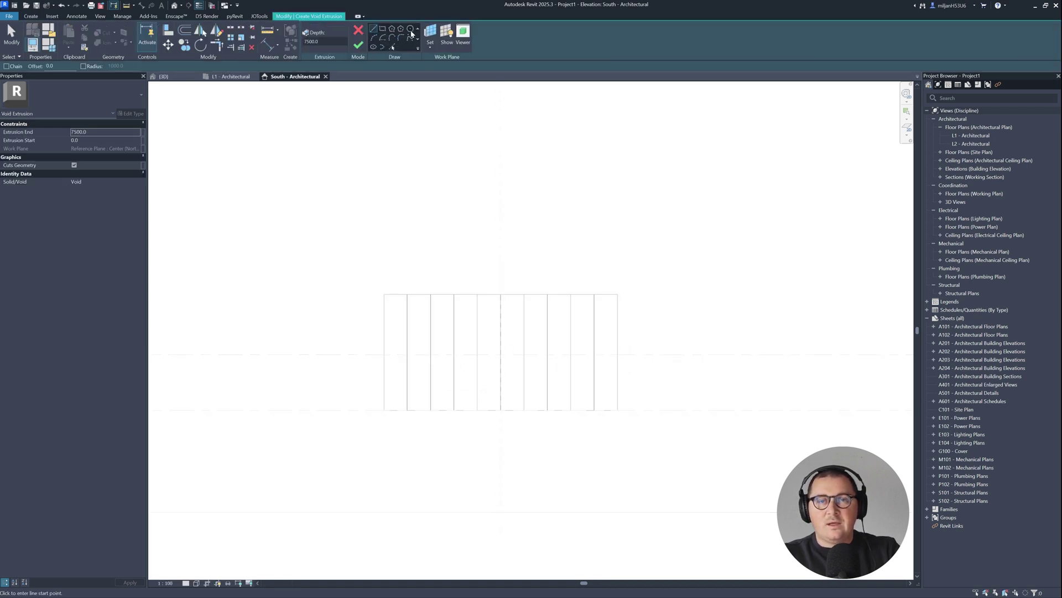
Step: Draw a 6500-radius circle centred at the reference plane intersection on the grid's middle axis
left_click(410, 30)
scroll(500, 355, "up", 5)
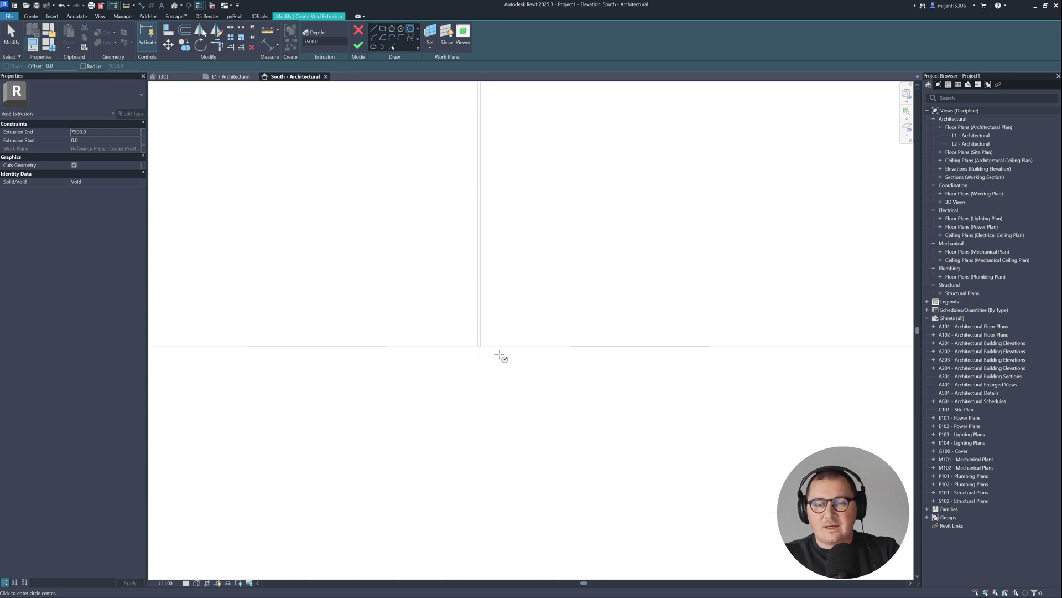
scroll(500, 355, "up", 2)
left_click(449, 351)
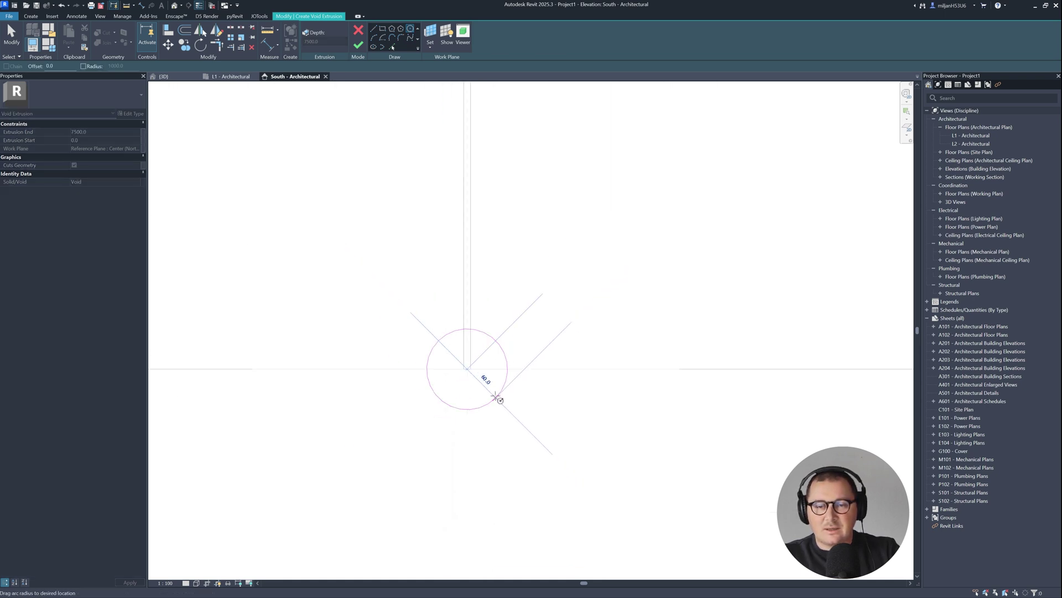
scroll(498, 395, "down", 6)
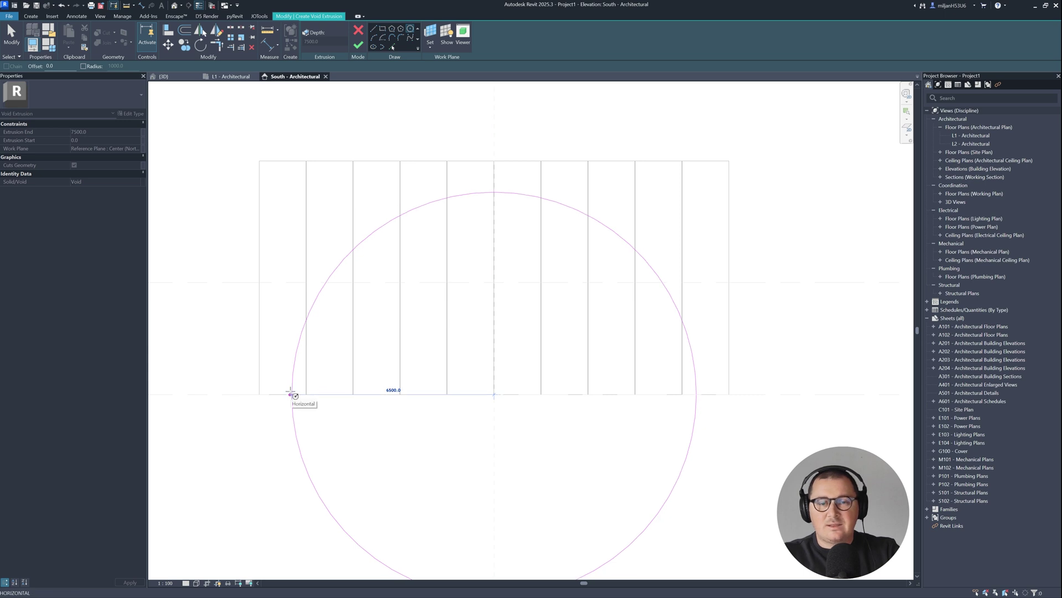
left_click(291, 393)
middle_click_drag(299, 404, 301, 346)
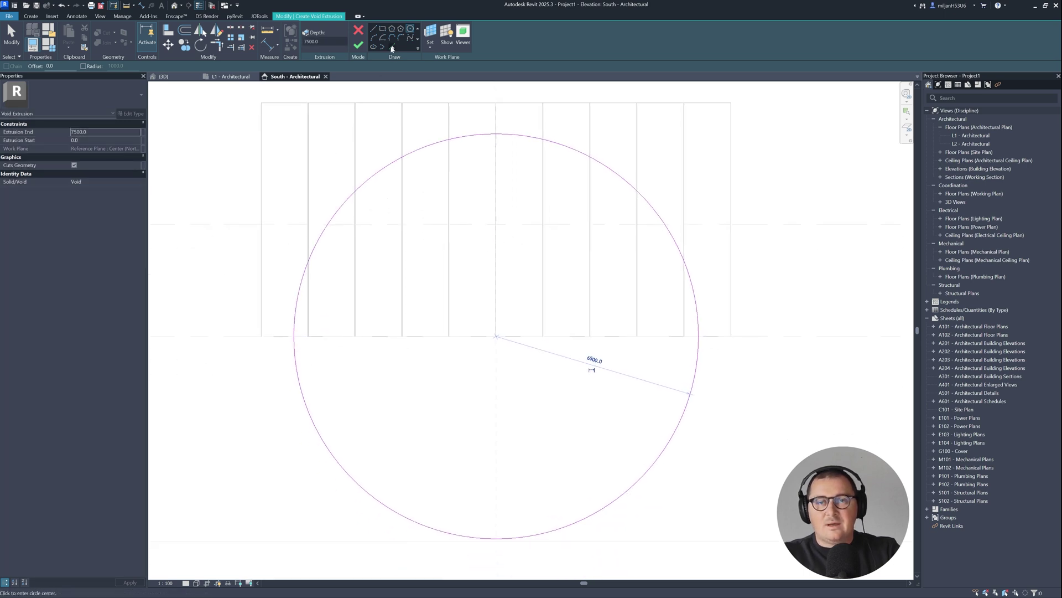
left_click(392, 47)
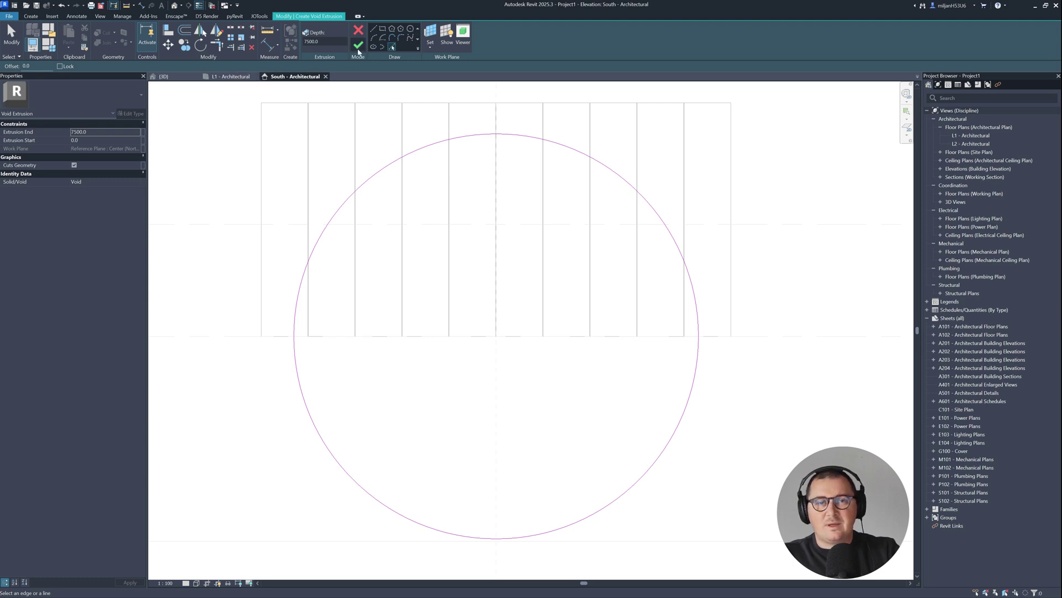
left_click(231, 76)
Step: Finish the void sketch and stretch its ends past both grid ends, the far end to 11661.5
left_click(360, 46)
middle_click_drag(495, 263, 426, 231)
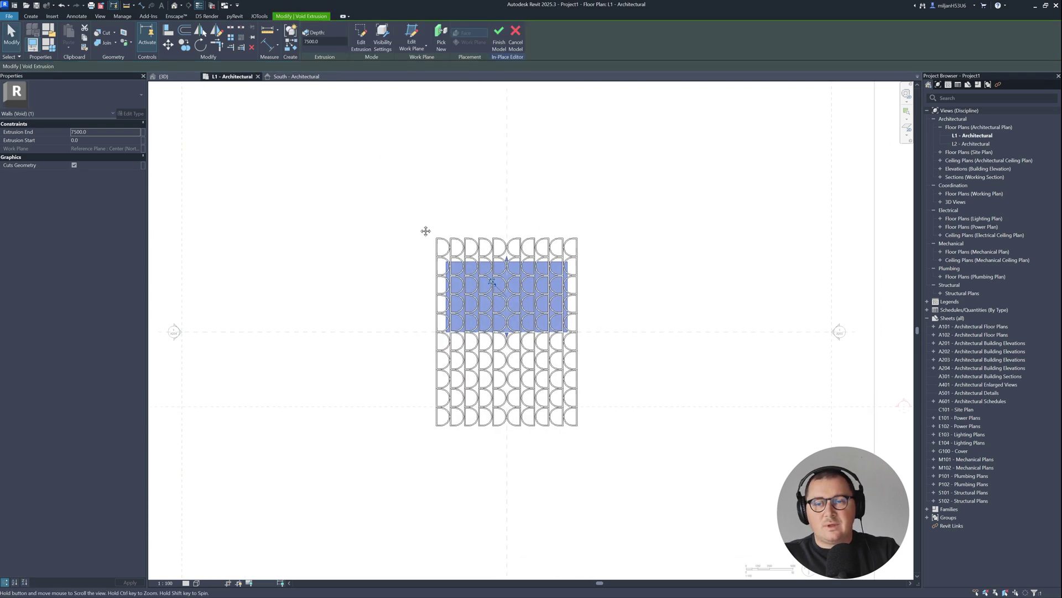
scroll(465, 283, "up", 2)
left_click_drag(489, 220, 488, 189)
middle_click_drag(495, 366, 495, 306)
left_click_drag(492, 301, 487, 462)
Step: Orbit the 3D view to inspect the vaulted arch cut under the column-grid blocks
left_click(174, 79)
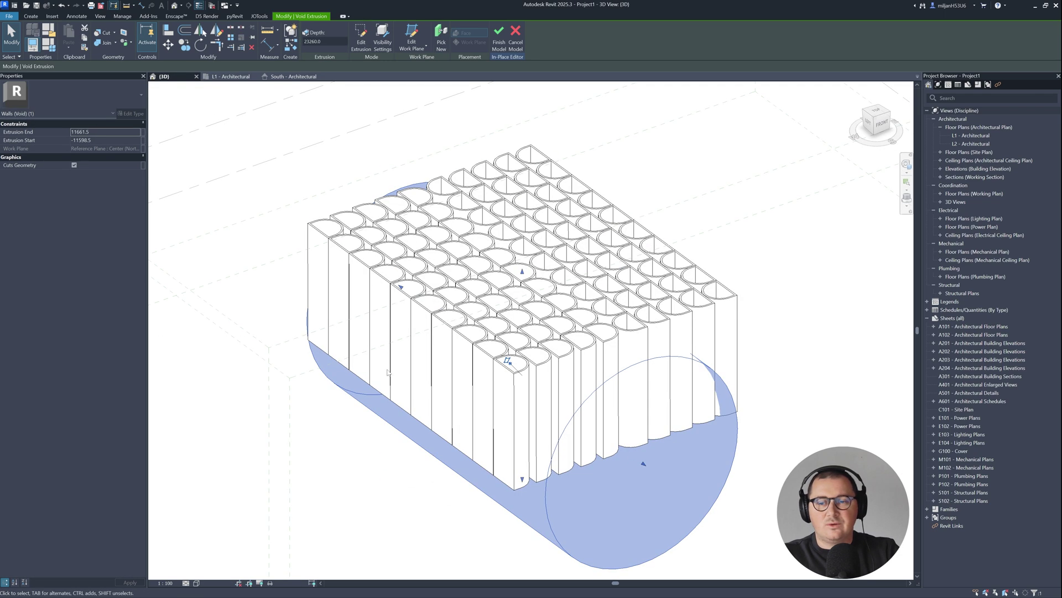
left_click(343, 498)
middle_click_drag(344, 498, 417, 273, "shift")
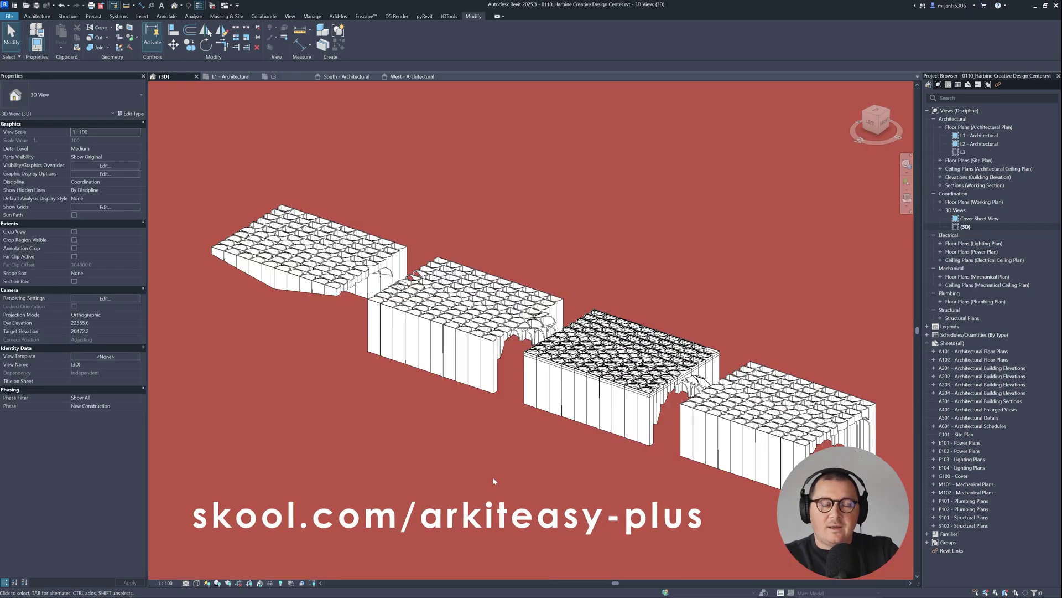
middle_click_drag(493, 446, 708, 246, "shift")
scroll(720, 246, "up", 4)
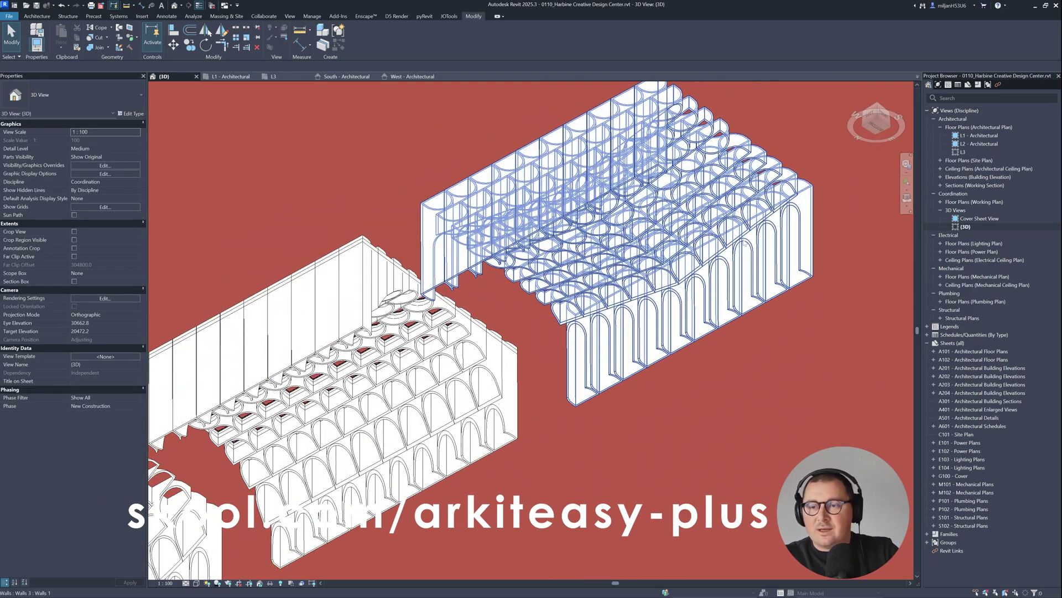
left_click(538, 305)
middle_click_drag(667, 226, 399, 305, "shift")
scroll(531, 299, "down", 5)
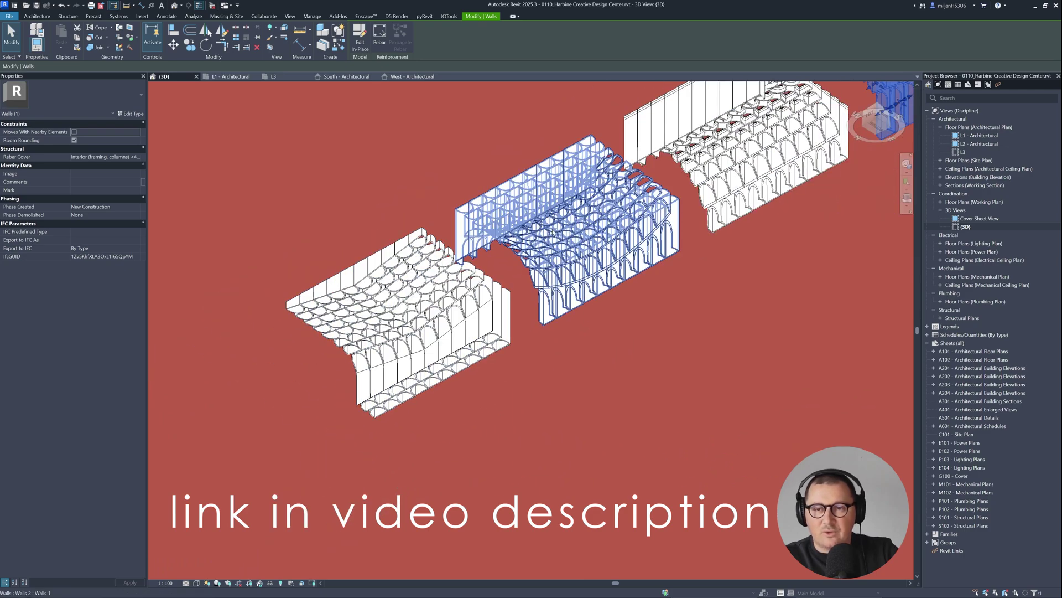
middle_click_drag(531, 299, 691, 327, "shift")
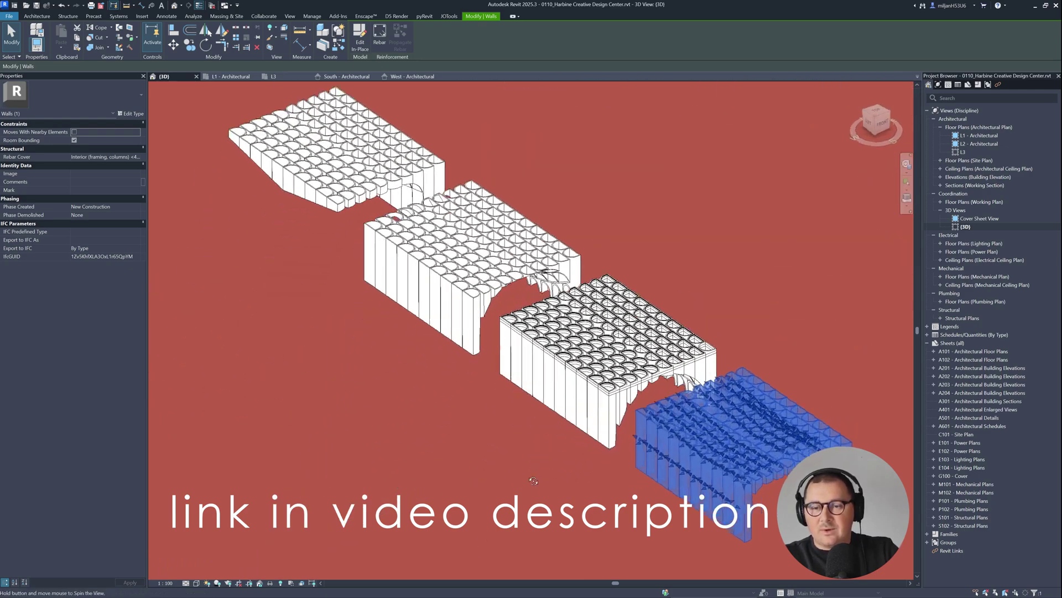
scroll(719, 307, "up", 8)
key("Escape")
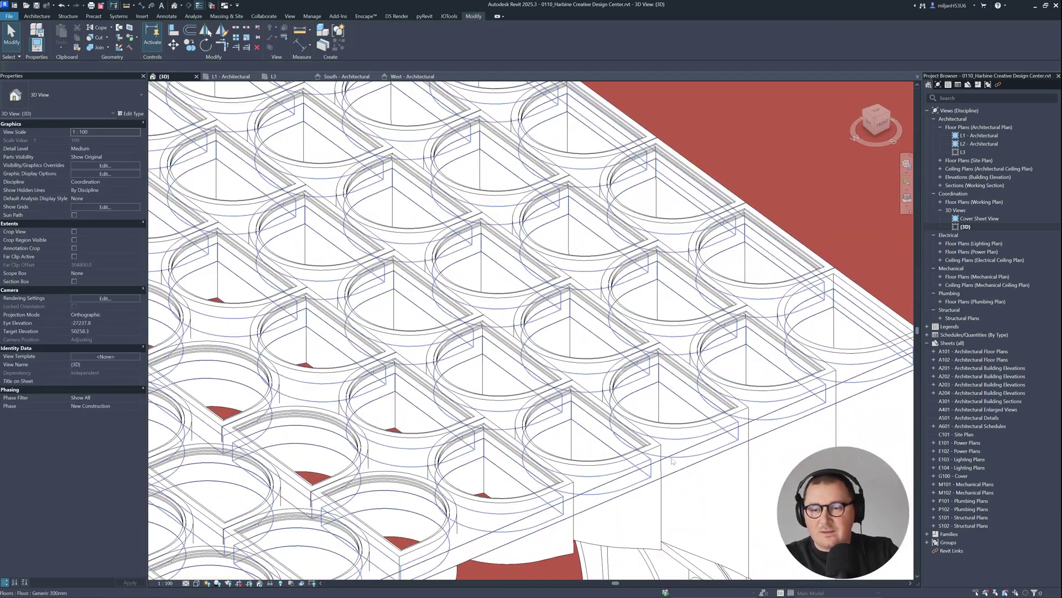
left_click(790, 234)
left_click(786, 188)
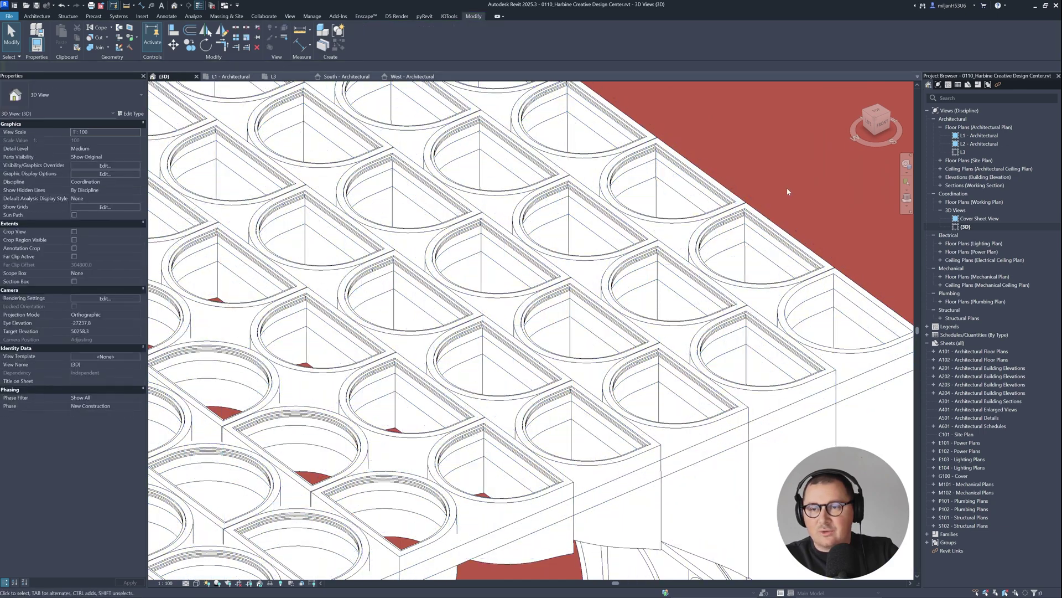